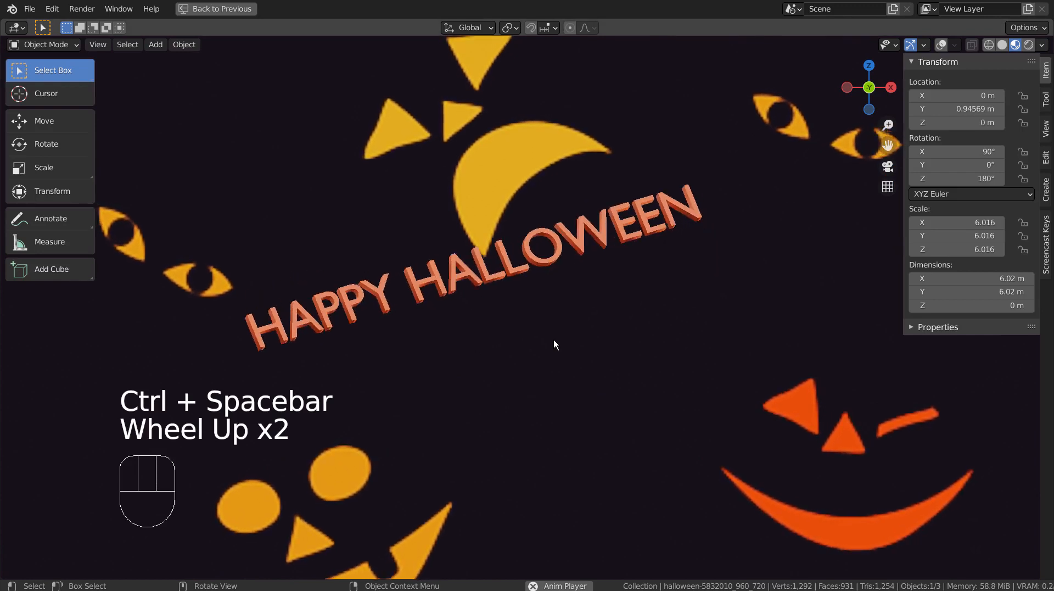
pyautogui.scroll(1, 553, 339)
pyautogui.scroll(-1, 554, 340)
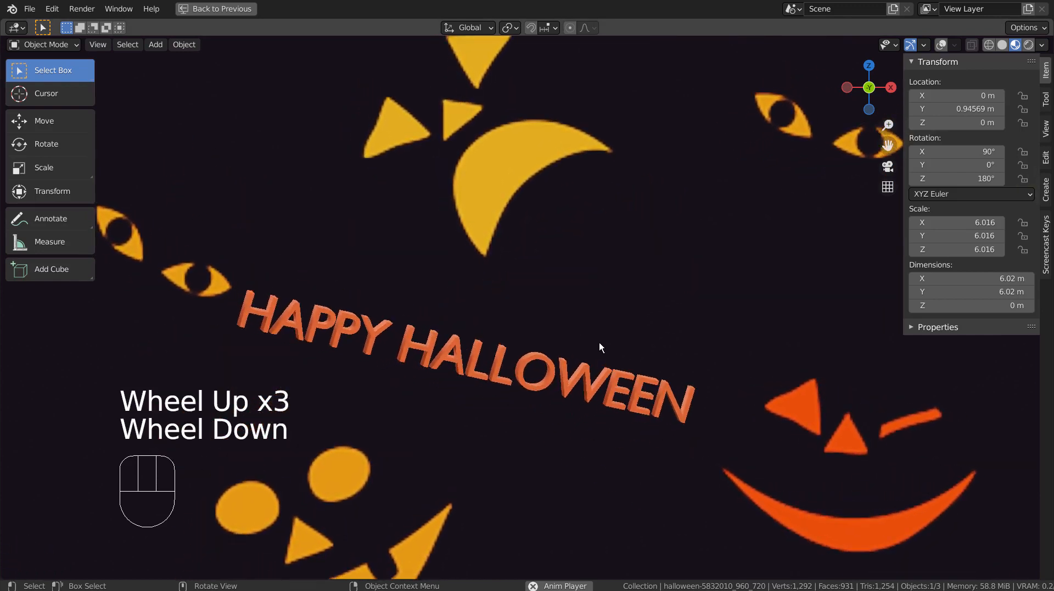
pyautogui.press('n')
pyautogui.press('t')
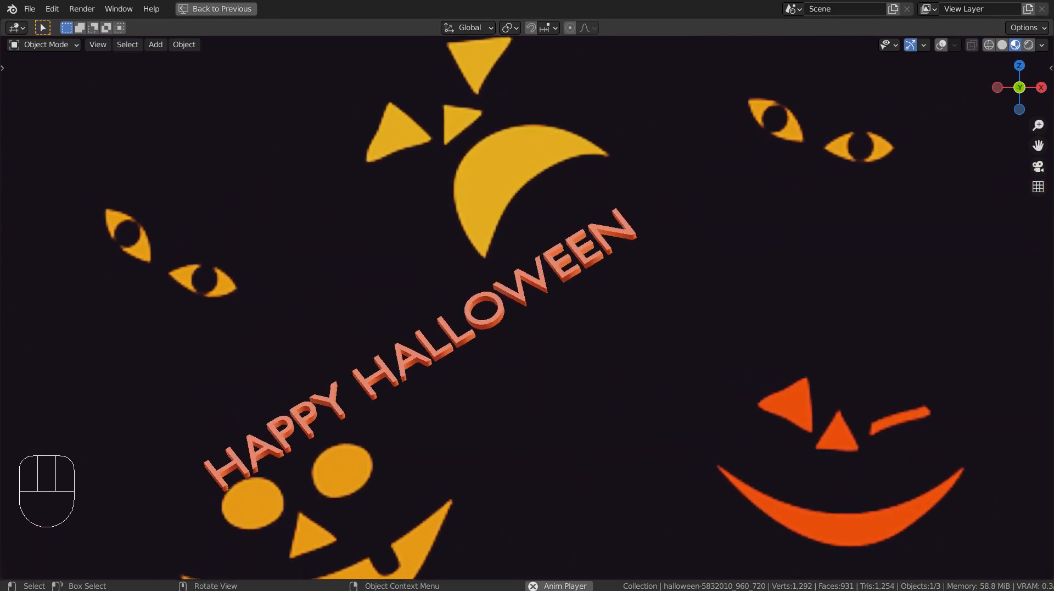
pyautogui.hotkey('ctrl', 'space')
pyautogui.scroll(3, 554, 339)
pyautogui.scroll(-1, 554, 340)
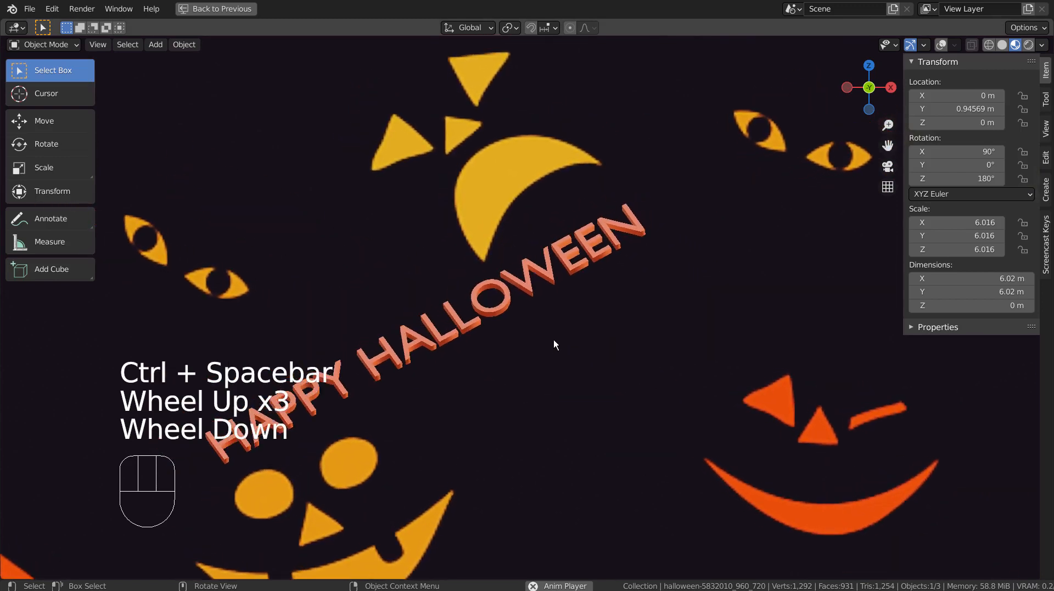
pyautogui.press('n')
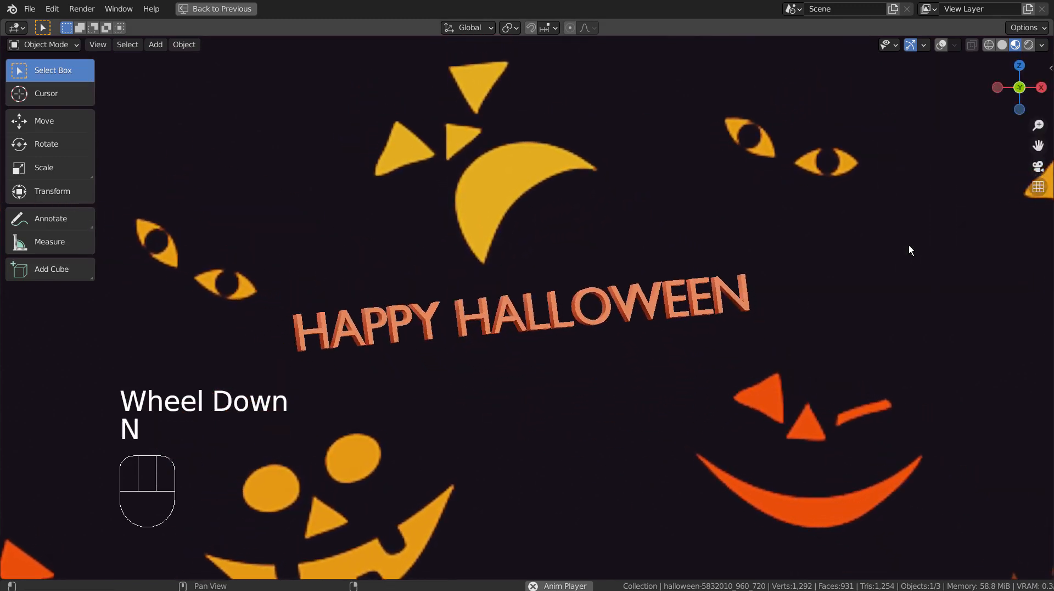
pyautogui.press('t')
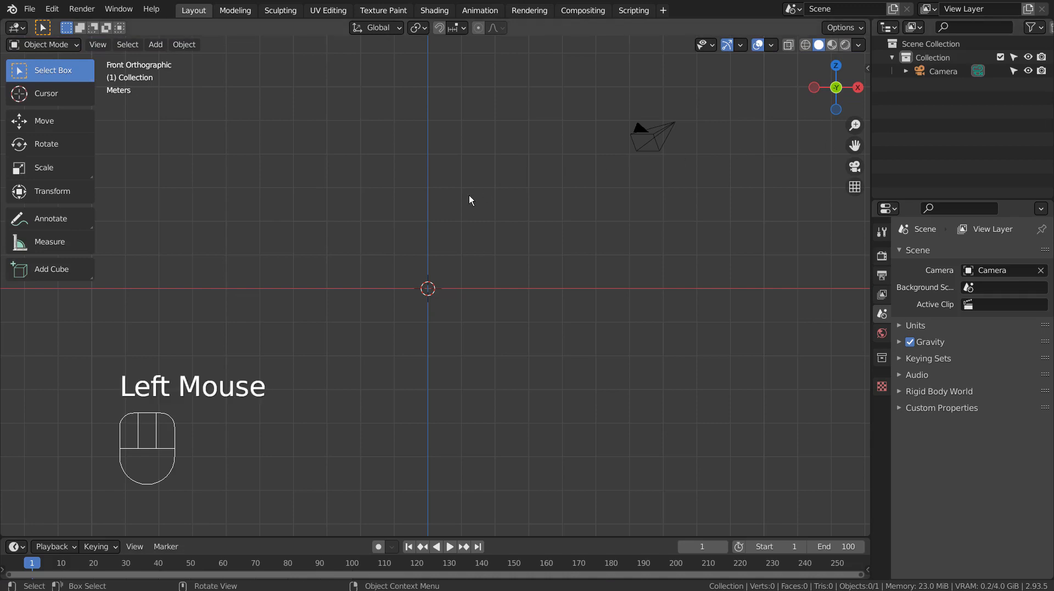
# Import halloween-5832010_960_720.png into the scene as an image plane
pyautogui.hotkey('shift', 'a')
pyautogui.moveTo(469, 200)
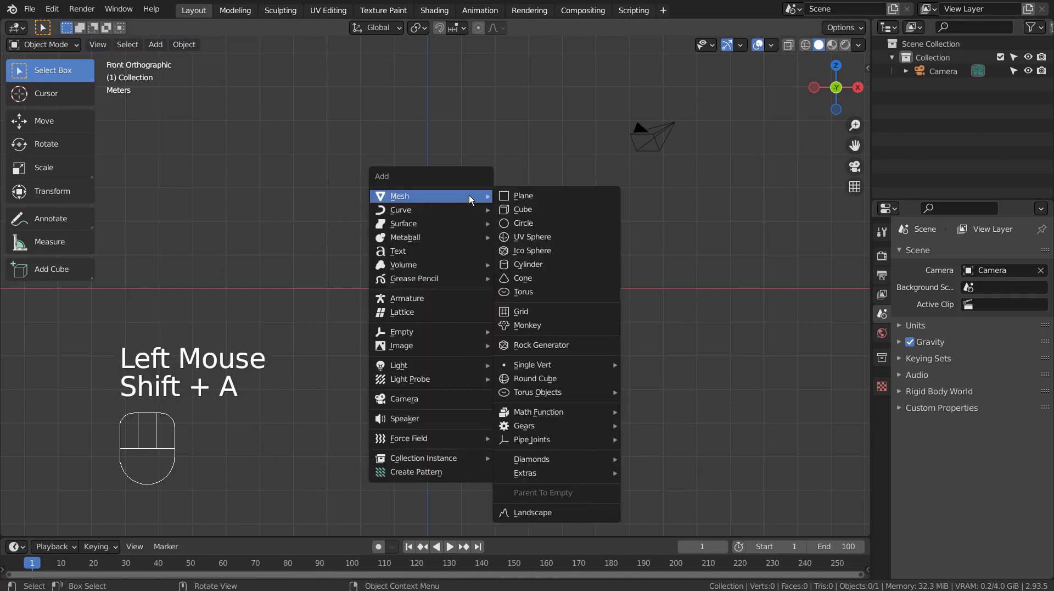
pyautogui.moveTo(466, 346)
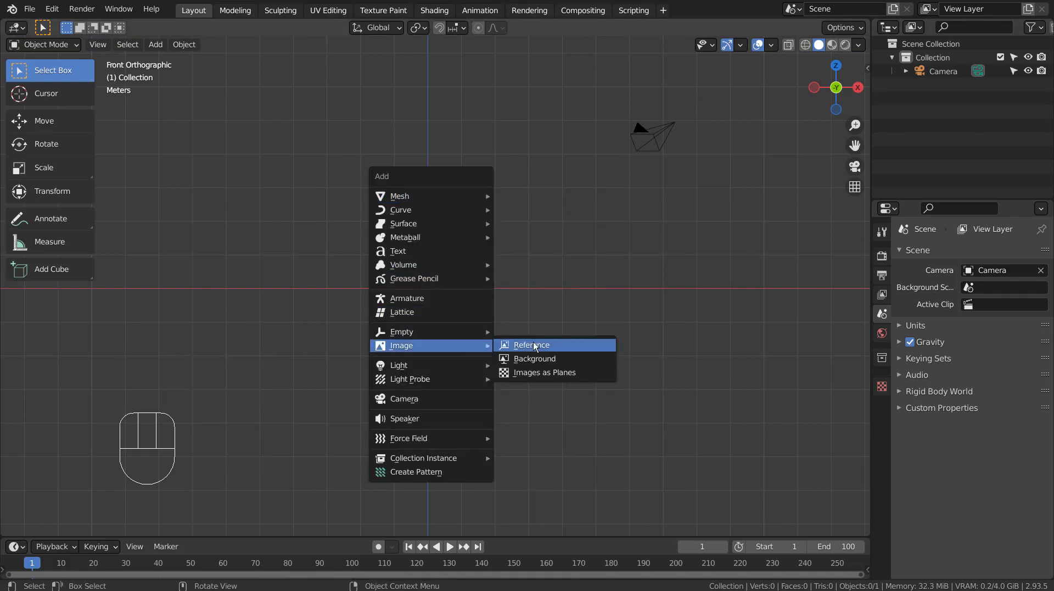
pyautogui.click(547, 376)
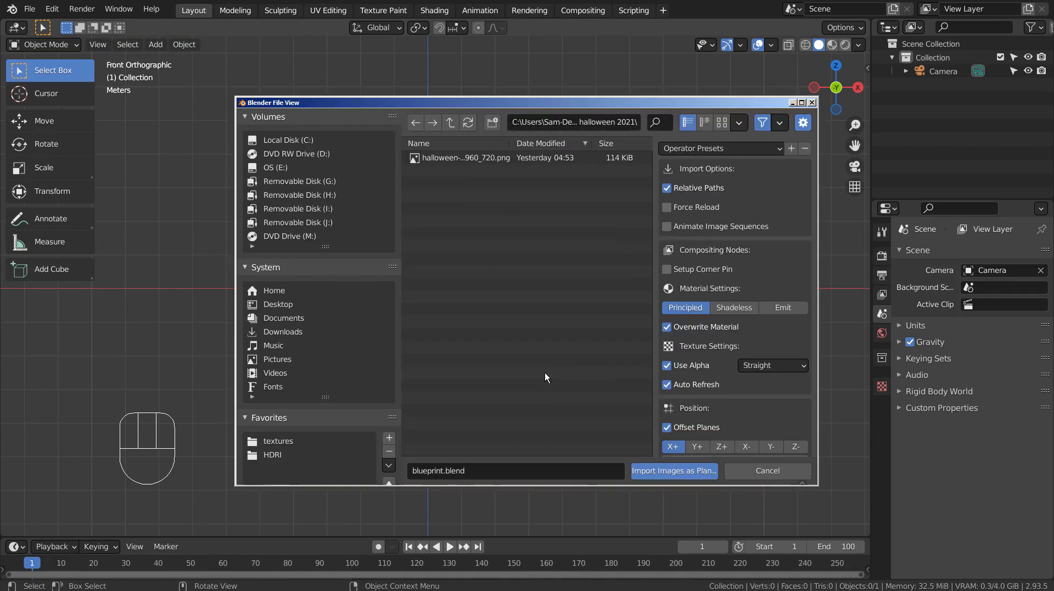
pyautogui.click(459, 159)
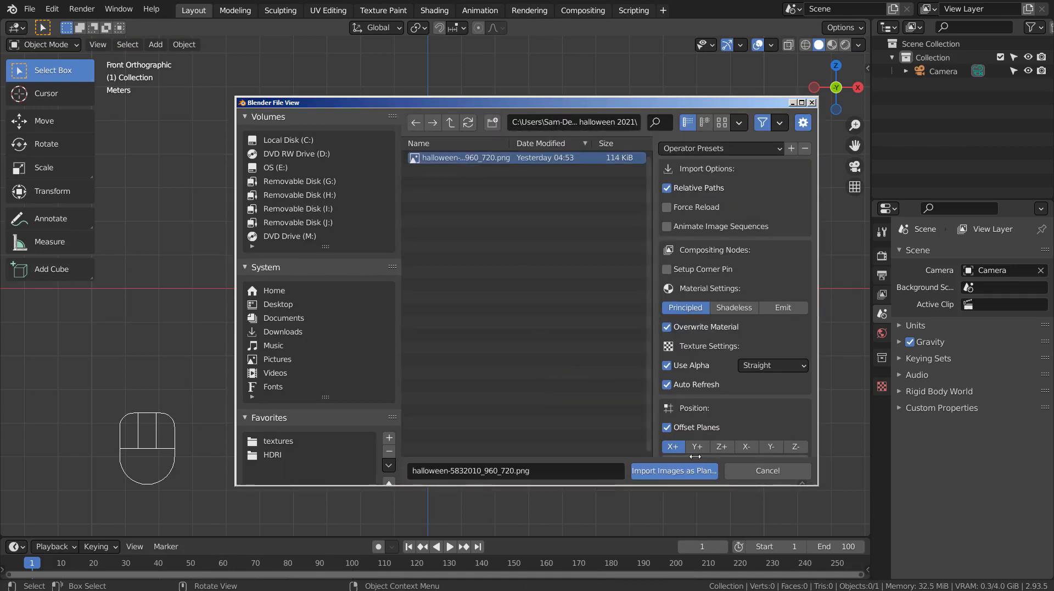
pyautogui.click(680, 471)
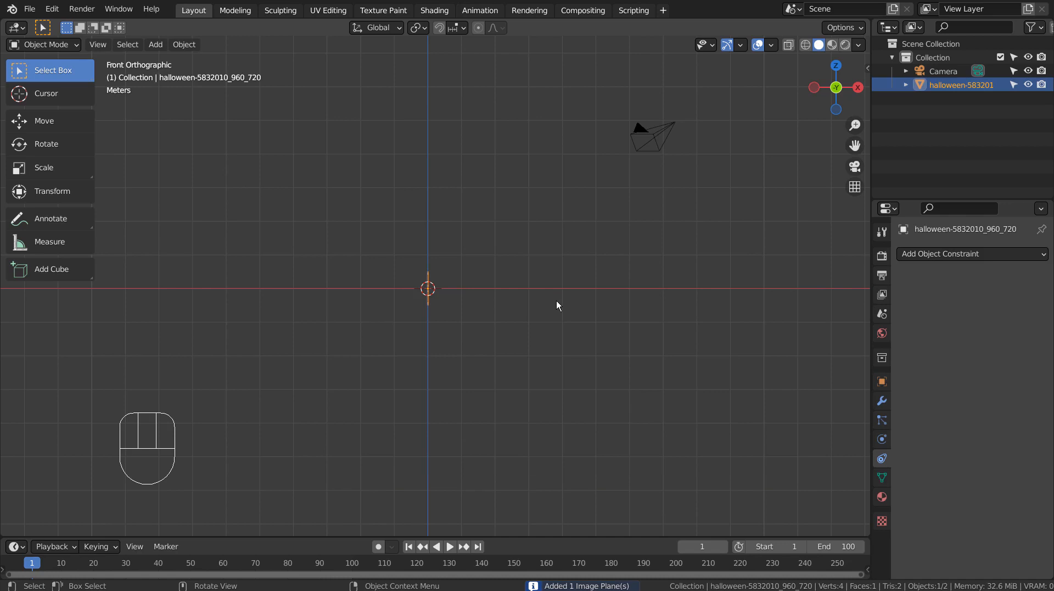
# Rotate the image plane 90° about Z and, with material preview shading on, scale it up by about 5.93
pyautogui.write('rz90')
pyautogui.press('Return')
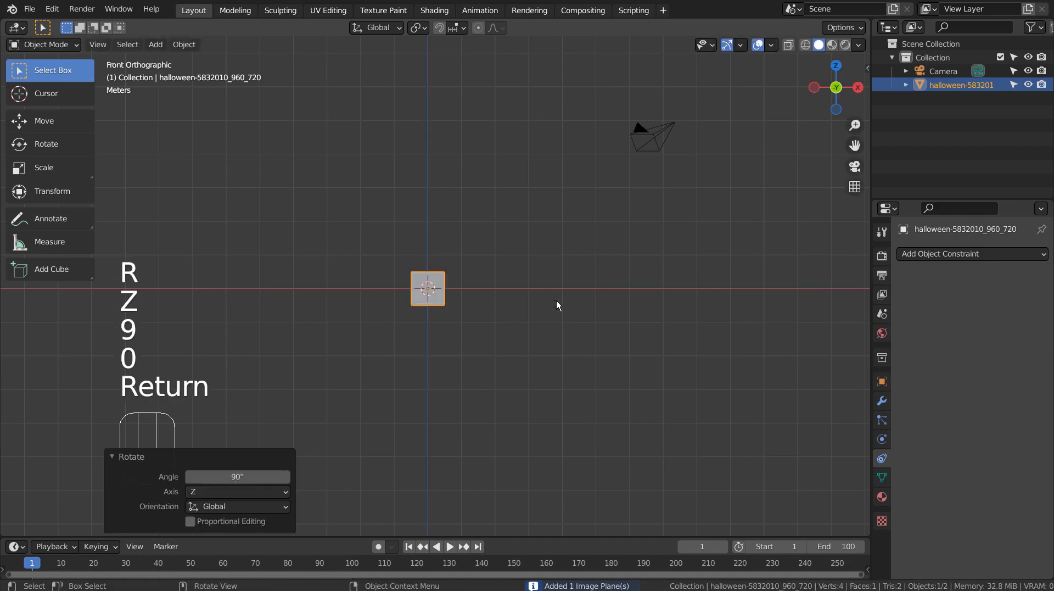
pyautogui.click(829, 48)
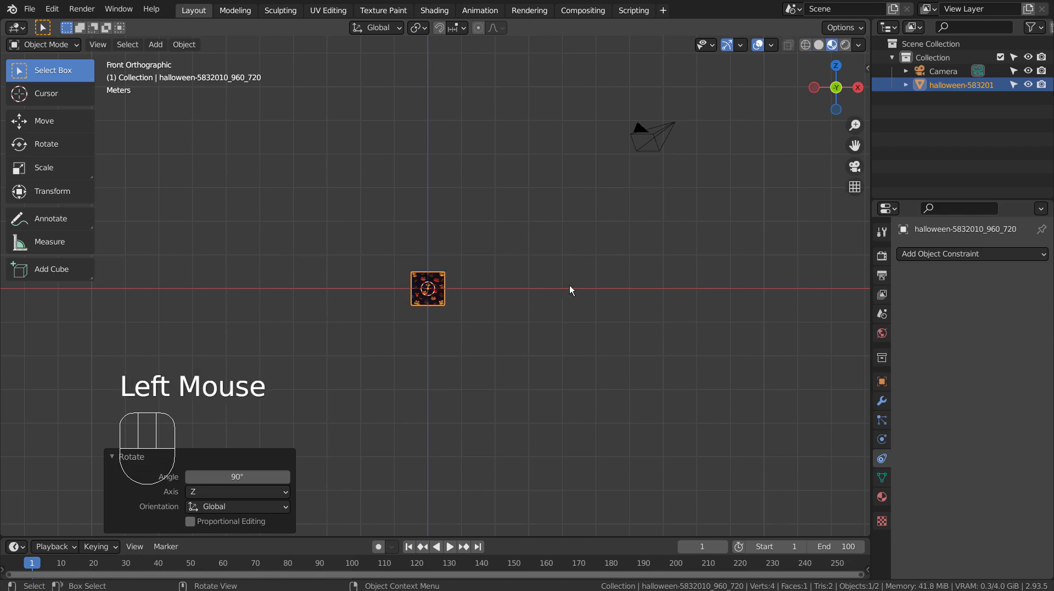
pyautogui.press('s')
pyautogui.click(285, 297)
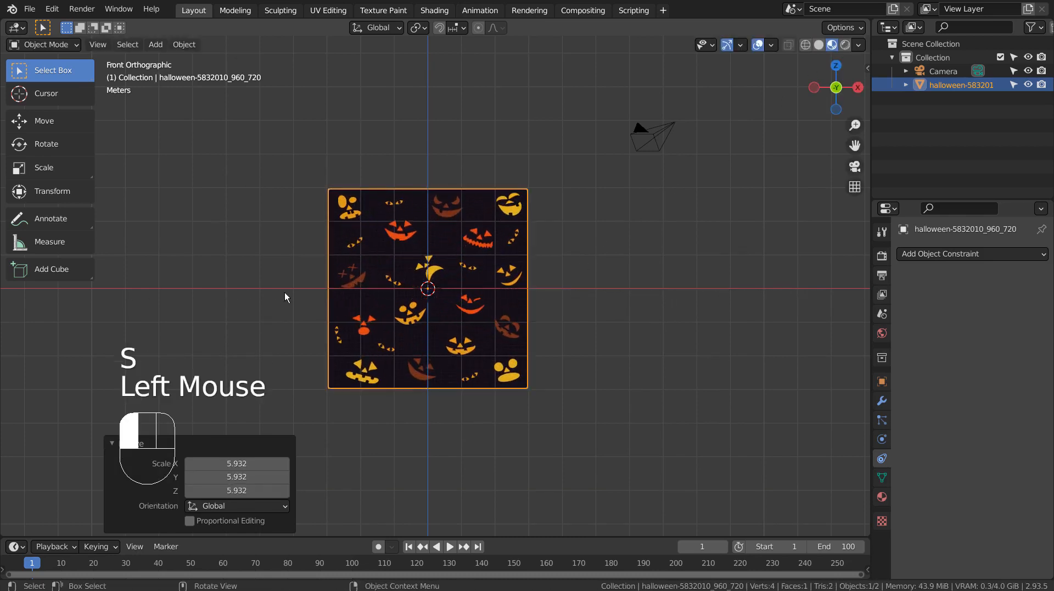
pyautogui.scroll(3, 457, 300)
pyautogui.scroll(-3, 457, 300)
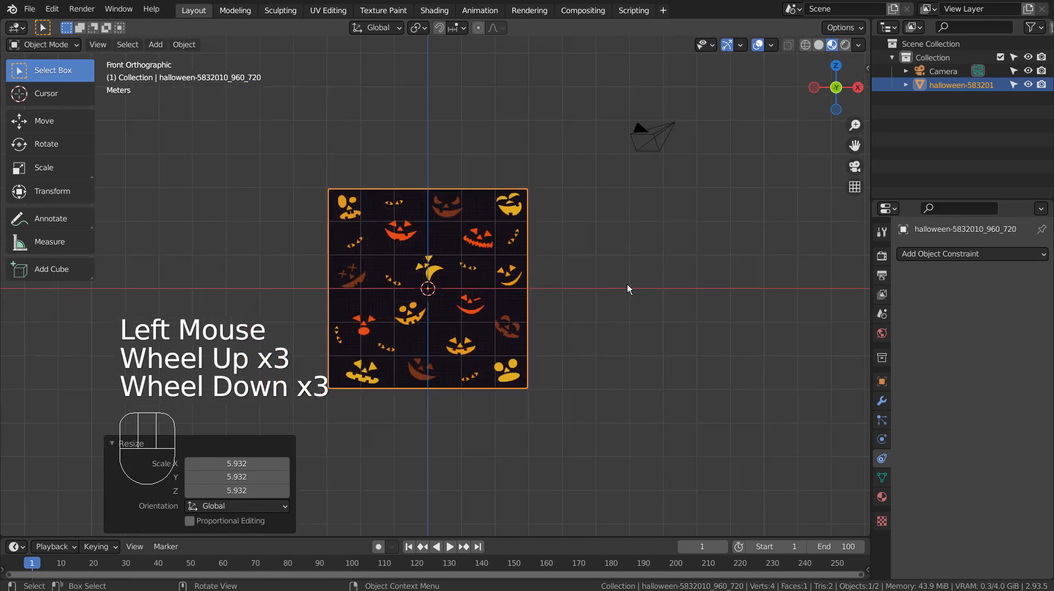
# Add a simple Circle curve at the origin, set to 3D with 8 sides
pyautogui.click(632, 276)
pyautogui.moveTo(638, 281); pyautogui.dragTo(575, 303, button='middle')
pyautogui.hotkey('shift', 'a')
pyautogui.moveTo(575, 303)
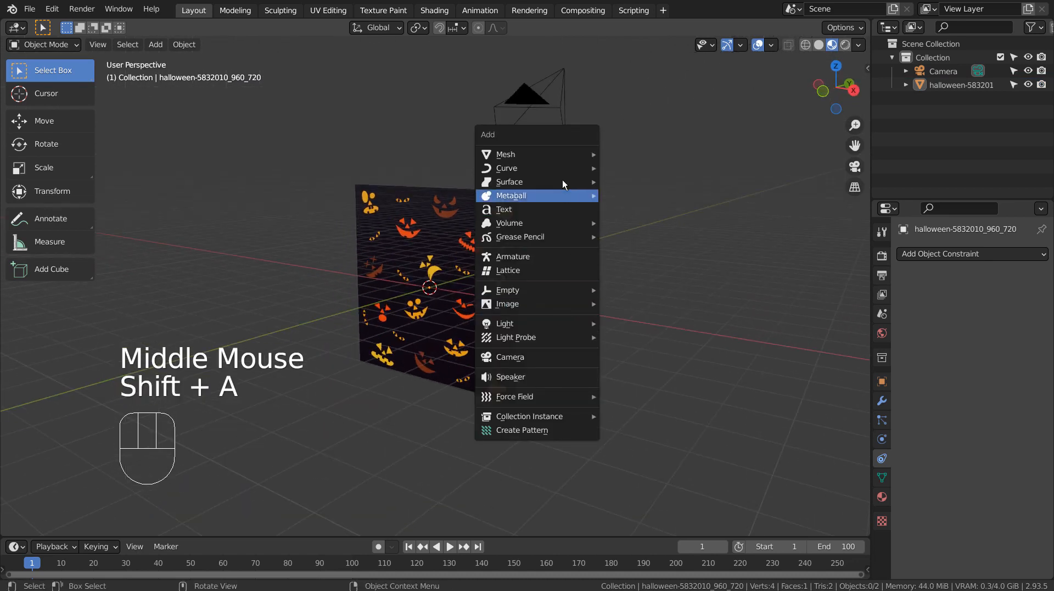
pyautogui.moveTo(561, 170)
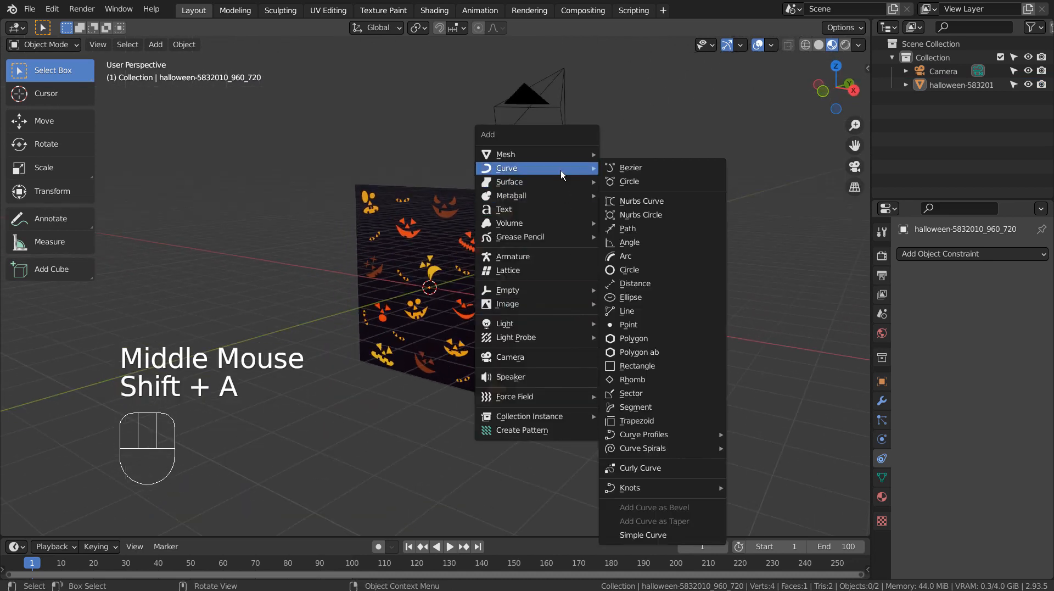
pyautogui.click(682, 272)
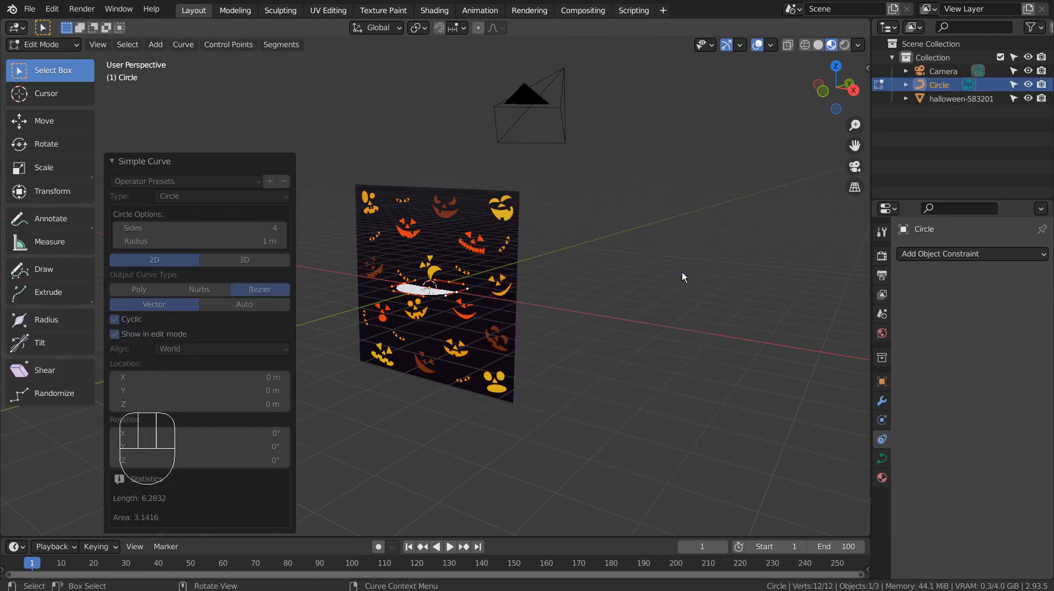
pyautogui.click(243, 262)
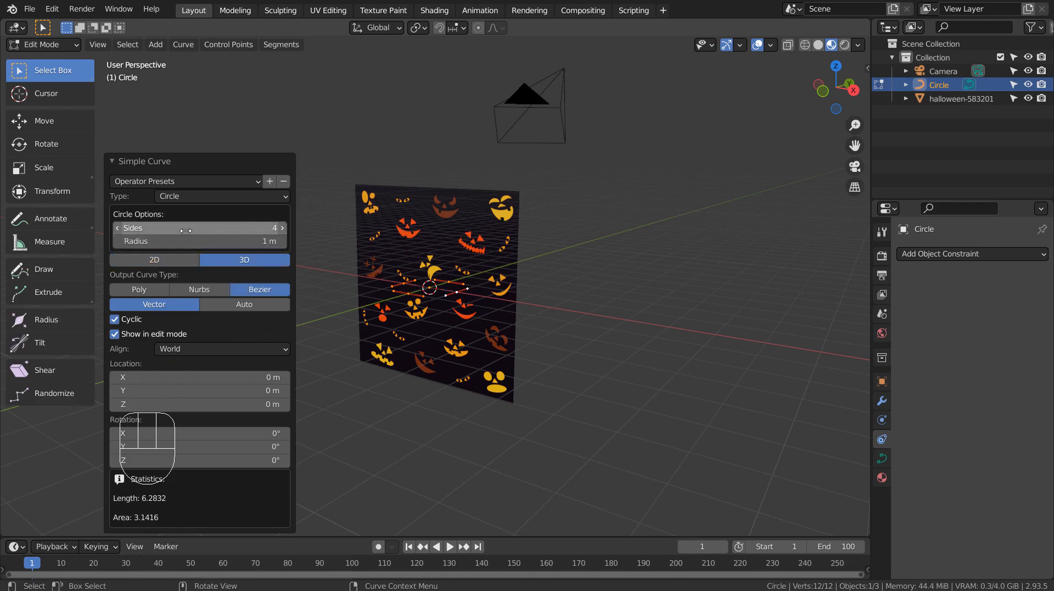
pyautogui.click(199, 228)
pyautogui.write('8')
pyautogui.press('Return')
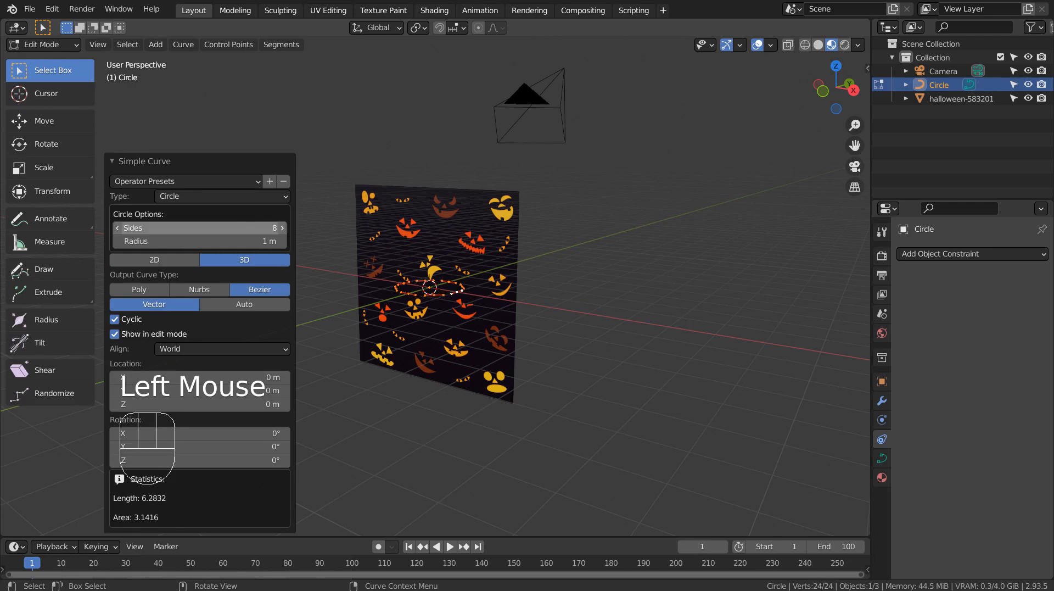
# Scale all points of the circle curve up by about 1.5 in Edit Mode
pyautogui.press('Tab')
pyautogui.scroll(3, 538, 286)
pyautogui.press('Tab')
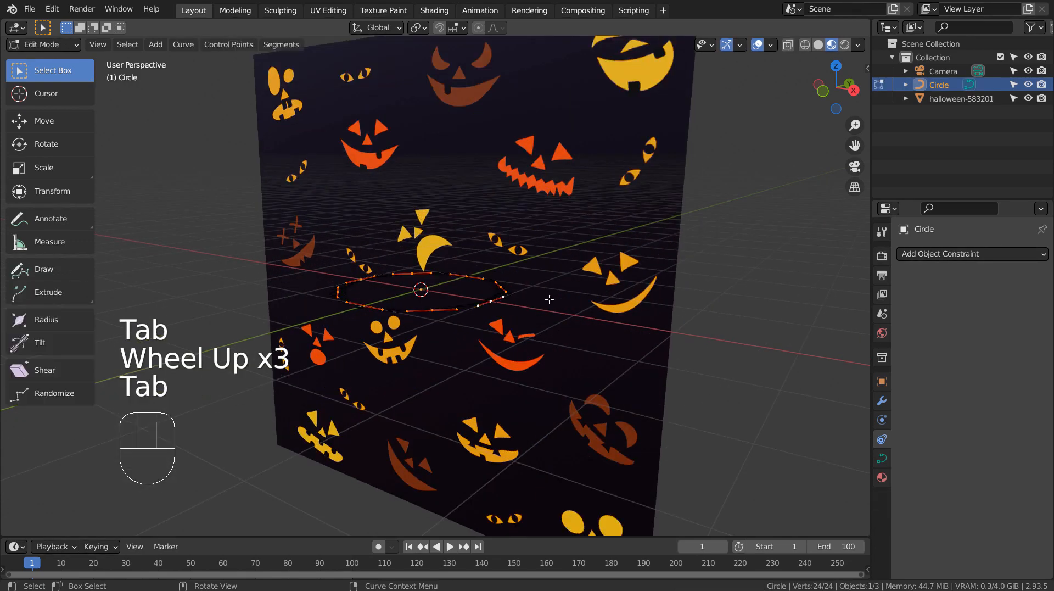
pyautogui.press('s')
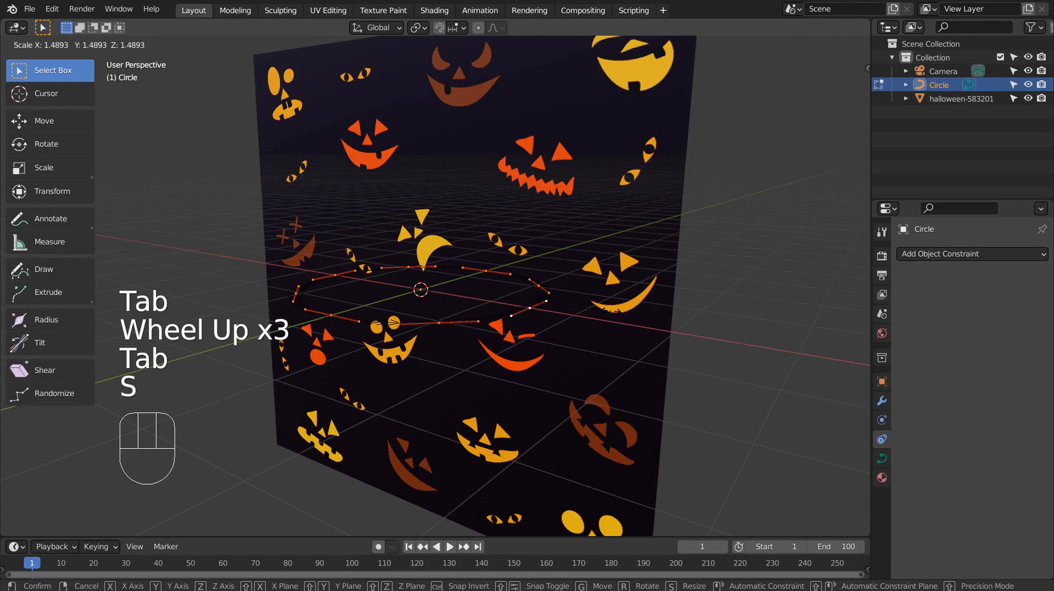
pyautogui.click(611, 310)
pyautogui.press('Tab')
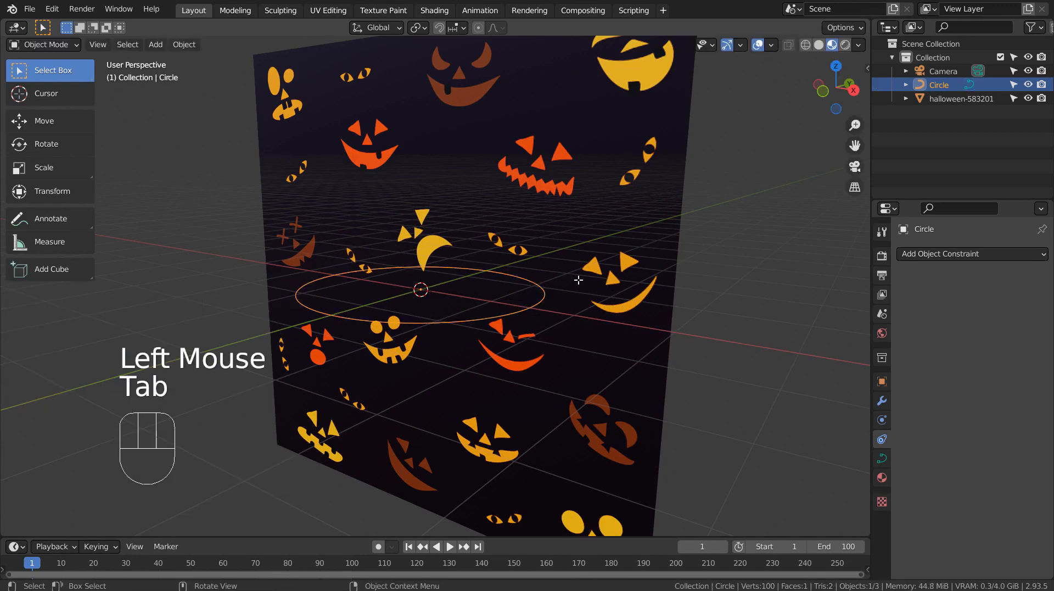
# Rotate the circle curve 90° about X so it stands parallel to the image plane
pyautogui.press('r')
pyautogui.press('x')
pyautogui.press('9')
pyautogui.press('0')
pyautogui.press('Return')
# In front view, move the circle's upper-right control point inward and its upper-left control point outward
pyautogui.press('Tab')
pyautogui.press('KP_1')
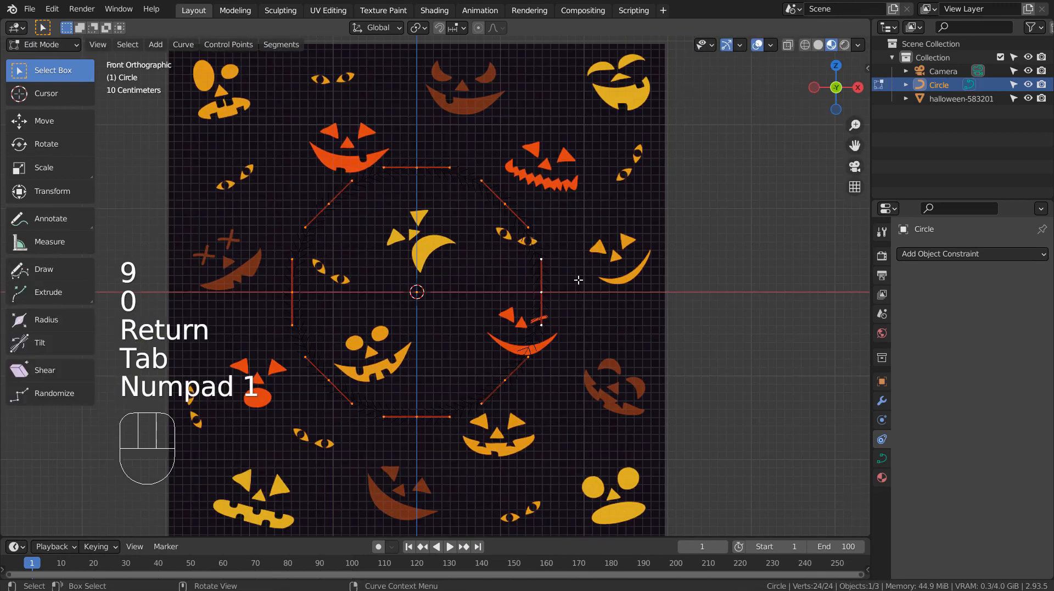
pyautogui.click(505, 204)
pyautogui.press('g')
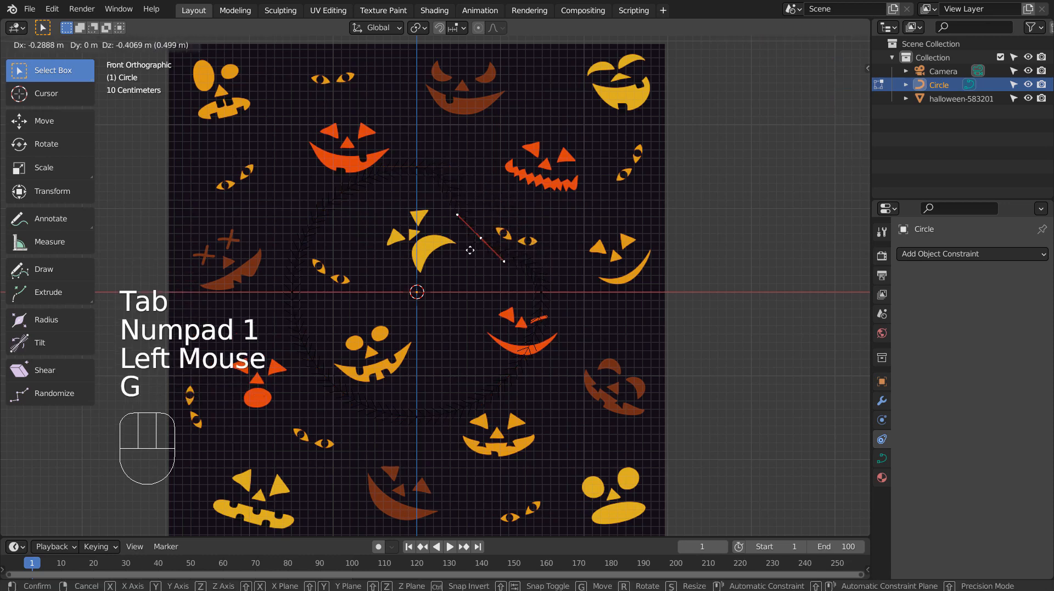
pyautogui.click(473, 243)
pyautogui.click(317, 198)
pyautogui.press('g')
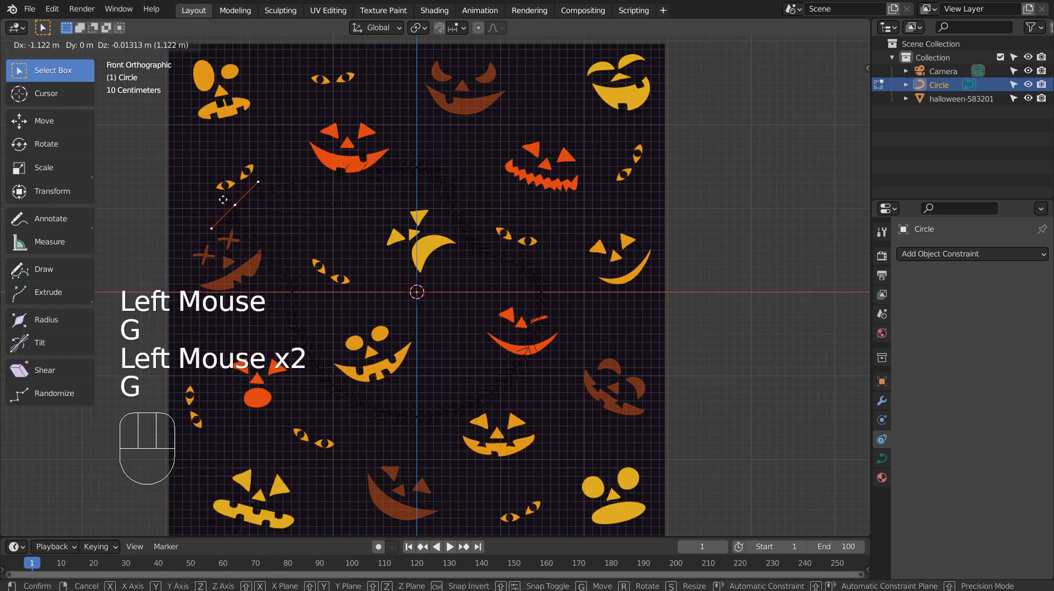
pyautogui.click(289, 256)
# Move the circle's lower-left and lower-right control points outward to form an irregular closed path, and return to Object Mode
pyautogui.click(307, 414)
pyautogui.press('a')
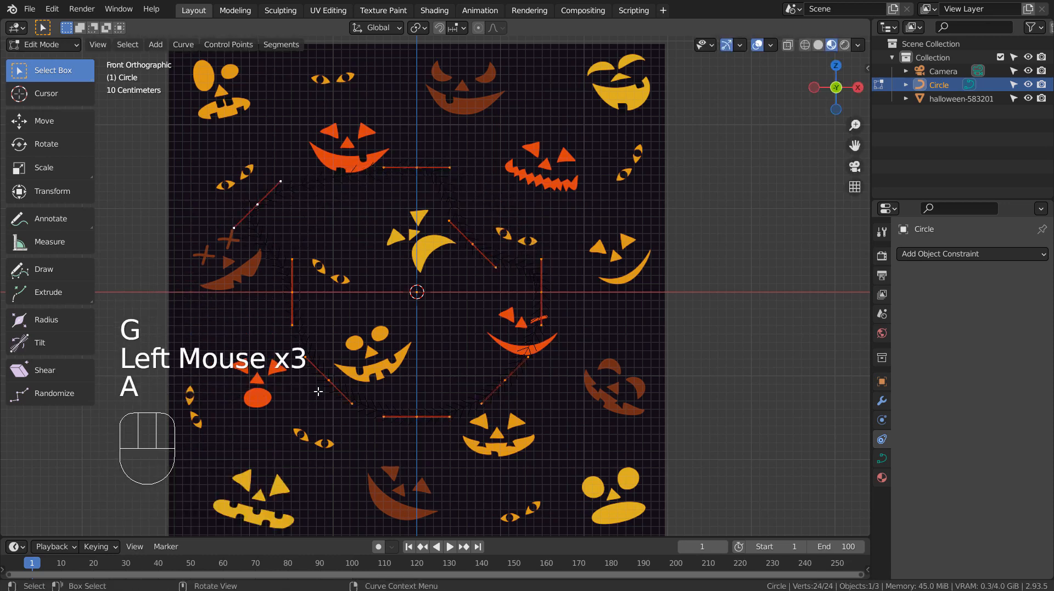
pyautogui.click(327, 383)
pyautogui.press('g')
pyautogui.click(261, 452)
pyautogui.press('a')
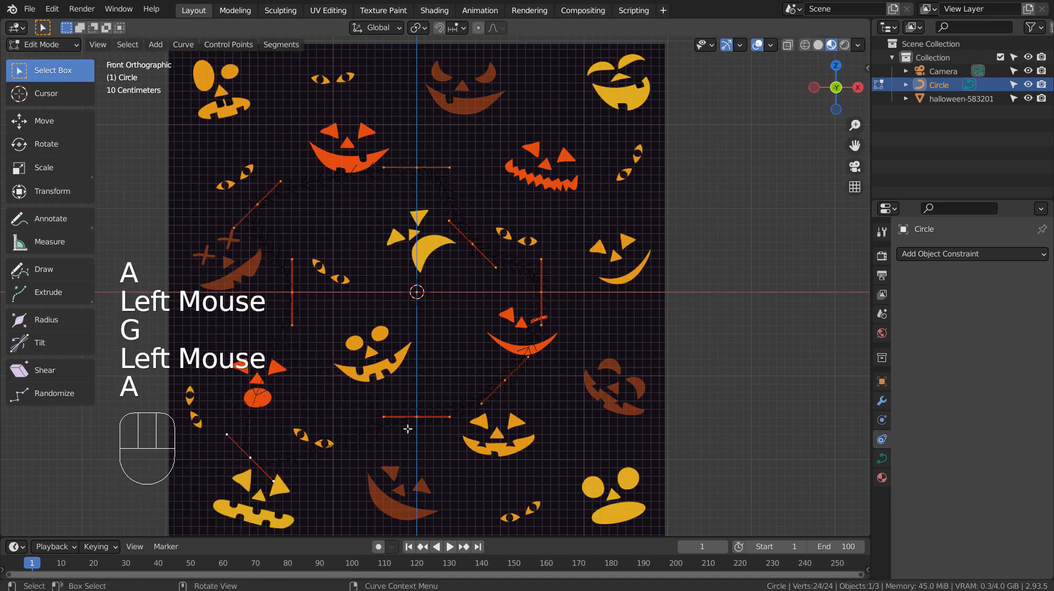
pyautogui.click(506, 385)
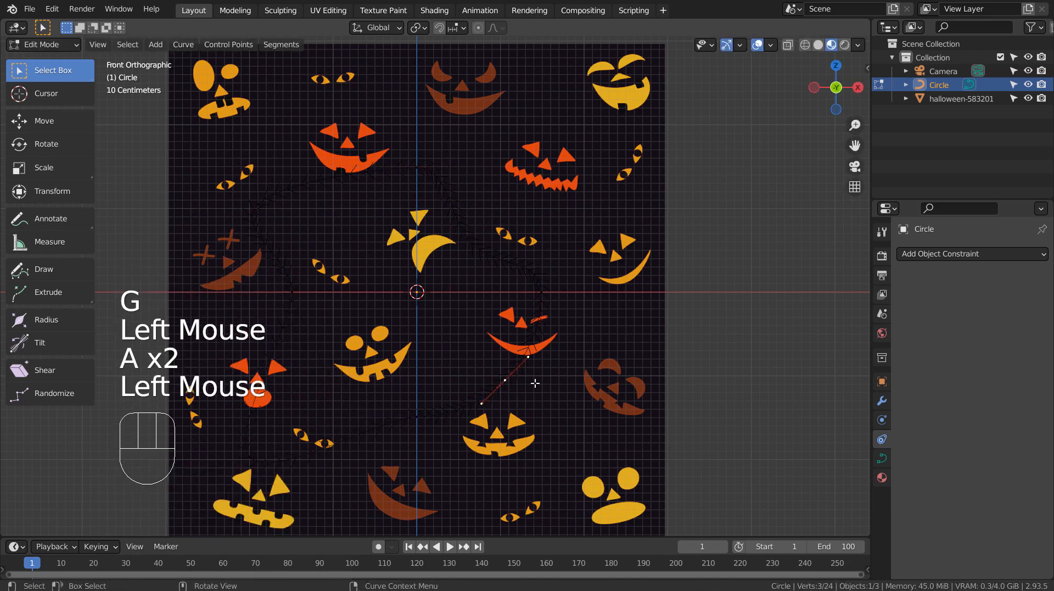
pyautogui.press('g')
pyautogui.click(620, 401)
pyautogui.press('a')
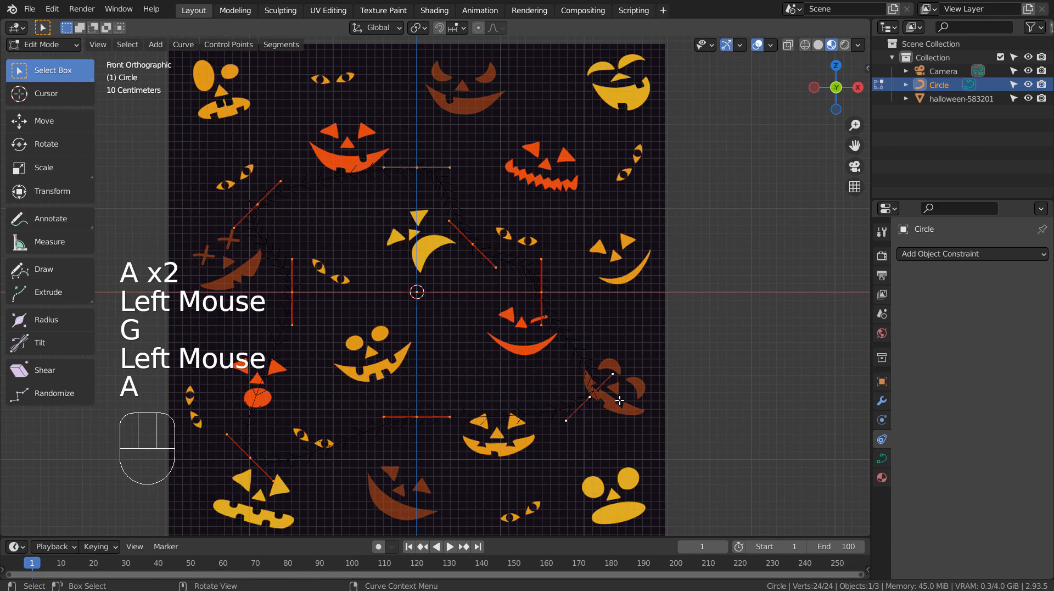
pyautogui.press('Tab')
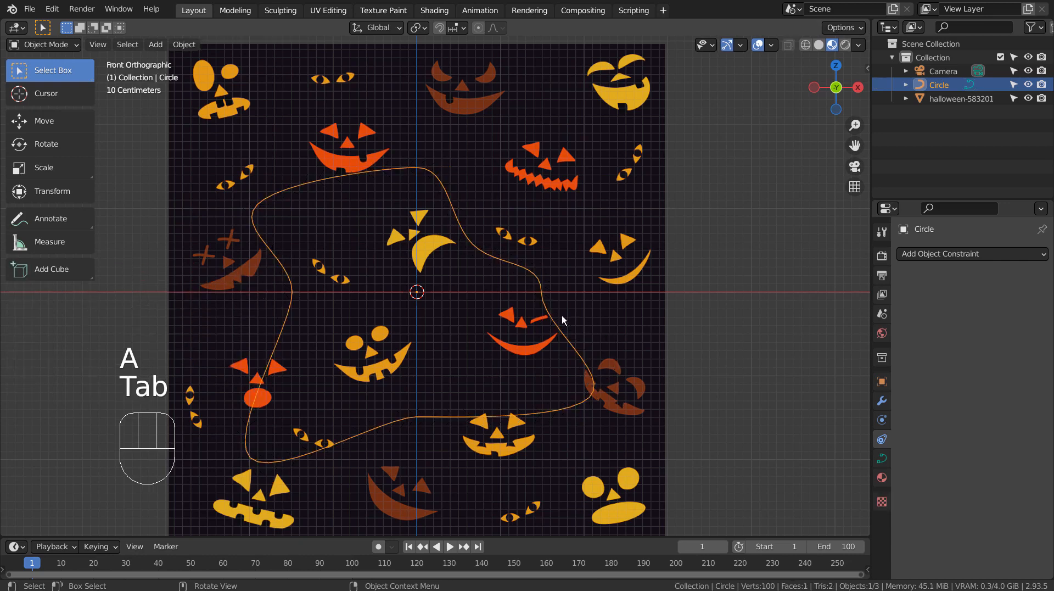
# Switch the viewport to solid shading and add a text object at the origin
pyautogui.click(752, 210)
pyautogui.hotkey('shift', 'a')
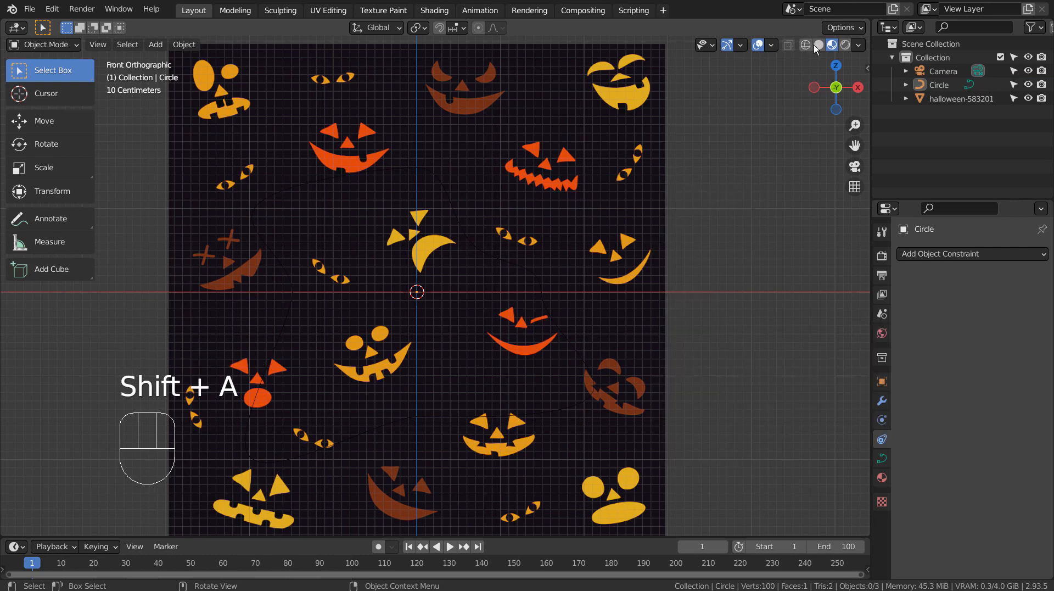
pyautogui.click(818, 44)
pyautogui.hotkey('shift', 'a')
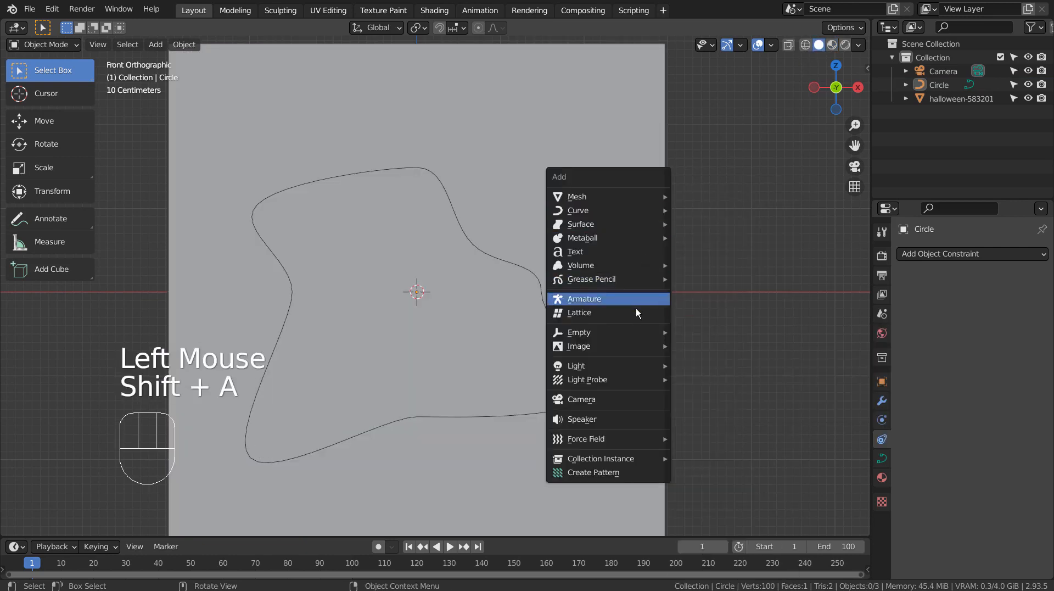
pyautogui.click(632, 249)
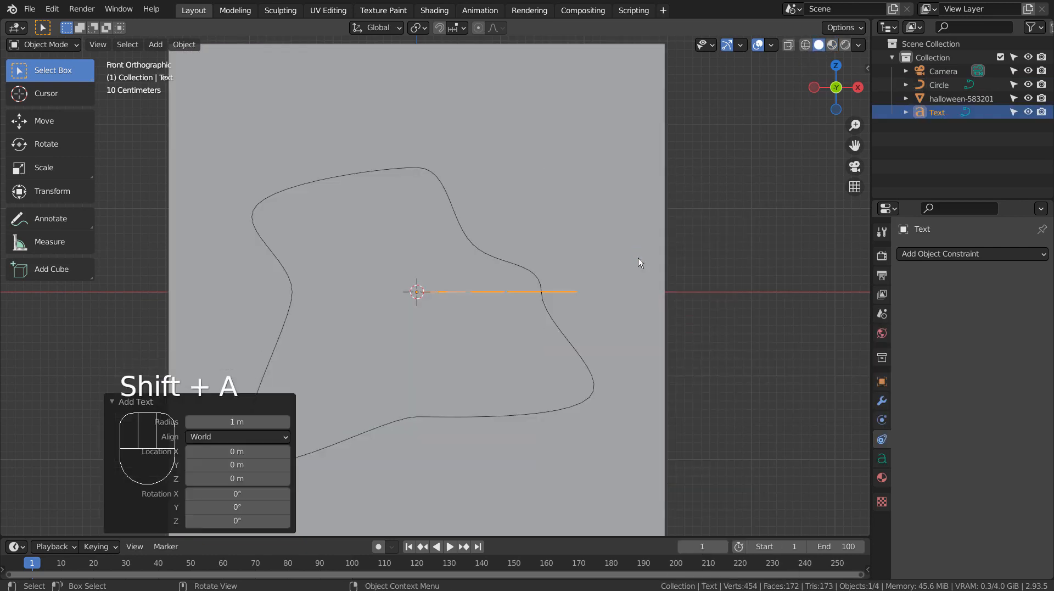
# Replace the default text with "HAPPY HALLOWEEN" and return to Object Mode
pyautogui.press('Tab')
pyautogui.press('BackSpace')
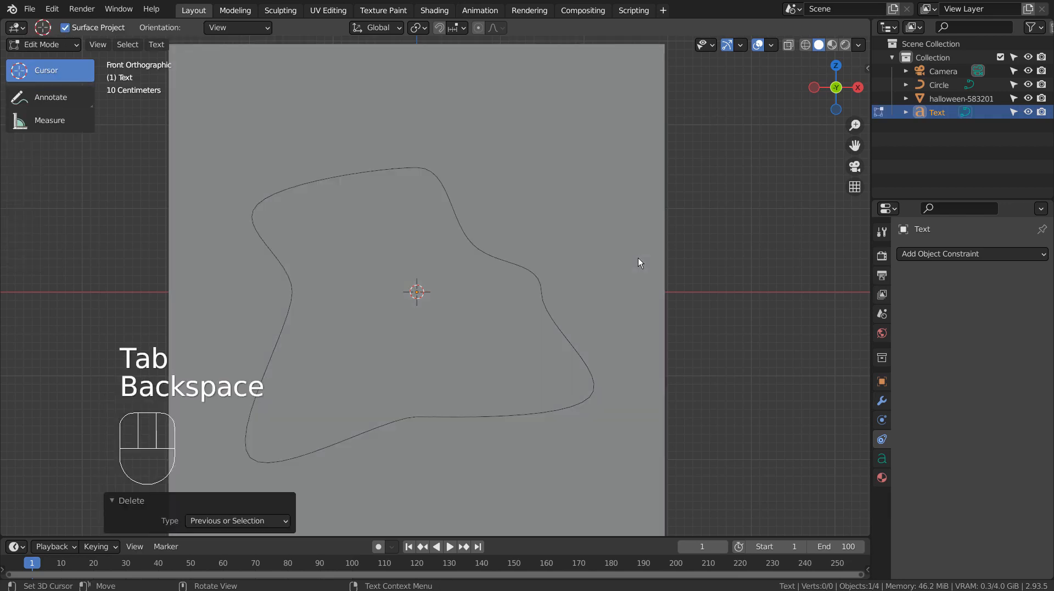
pyautogui.write('happy hallowee')
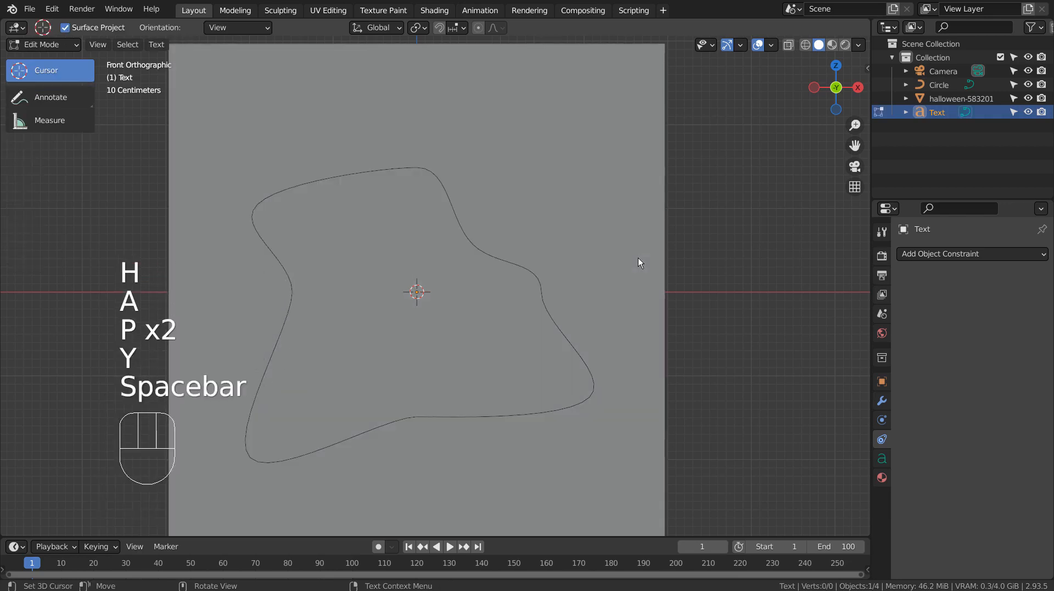
pyautogui.write('n')
pyautogui.press('Tab')
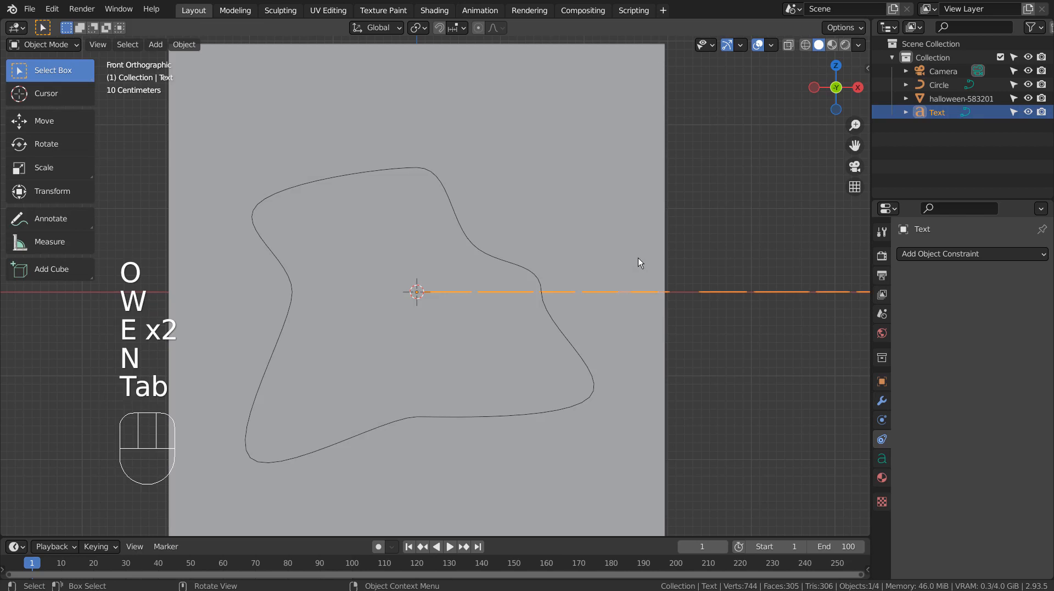
# Rotate the text 90° about X so it faces the front, and scale it down to about 0.213
pyautogui.press('r')
pyautogui.press('x')
pyautogui.press('9')
pyautogui.press('0')
pyautogui.press('Return')
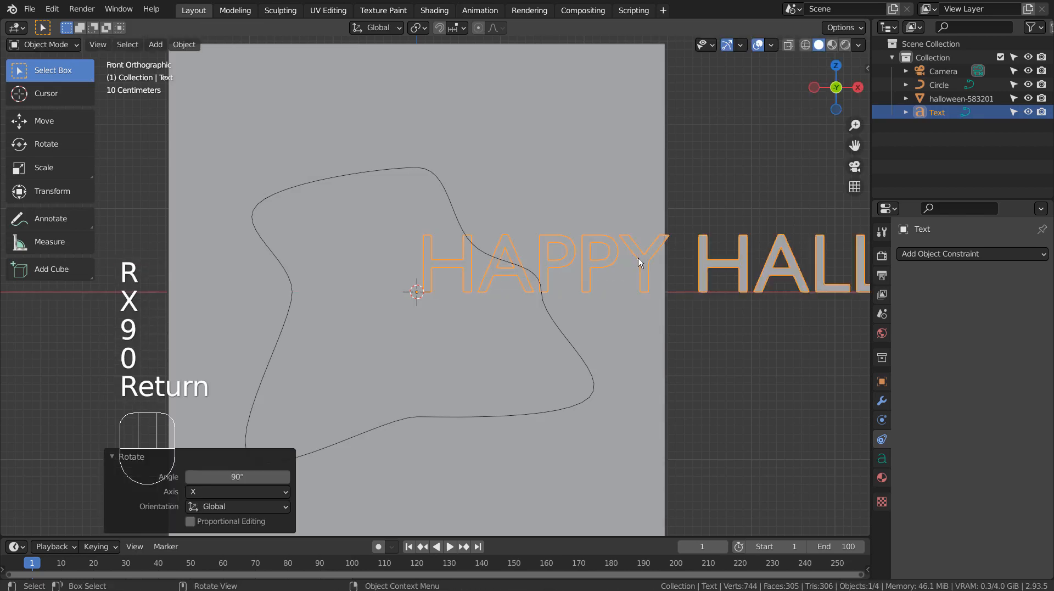
pyautogui.press('s')
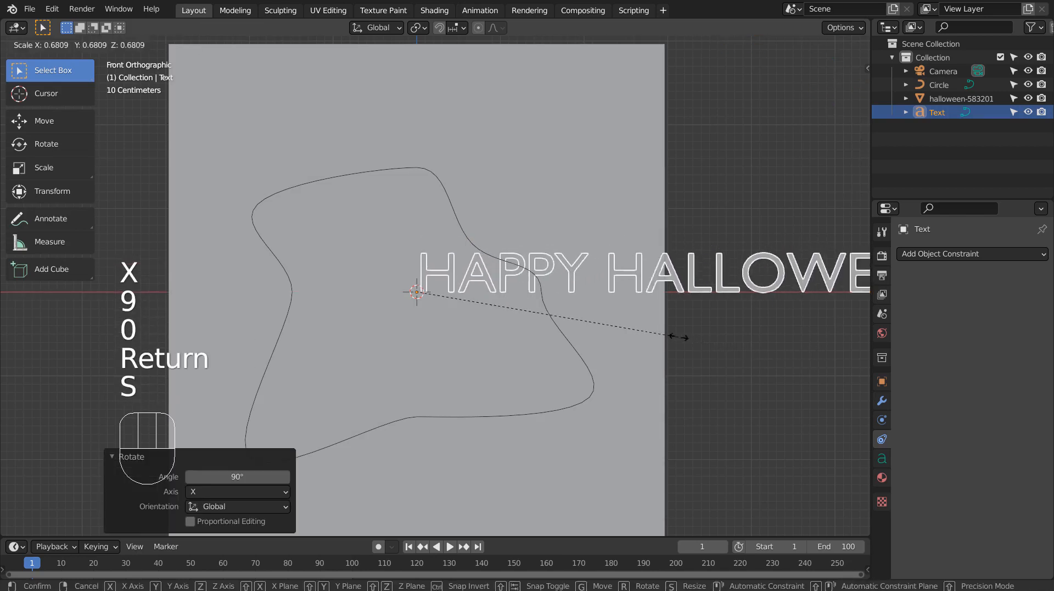
pyautogui.click(501, 316)
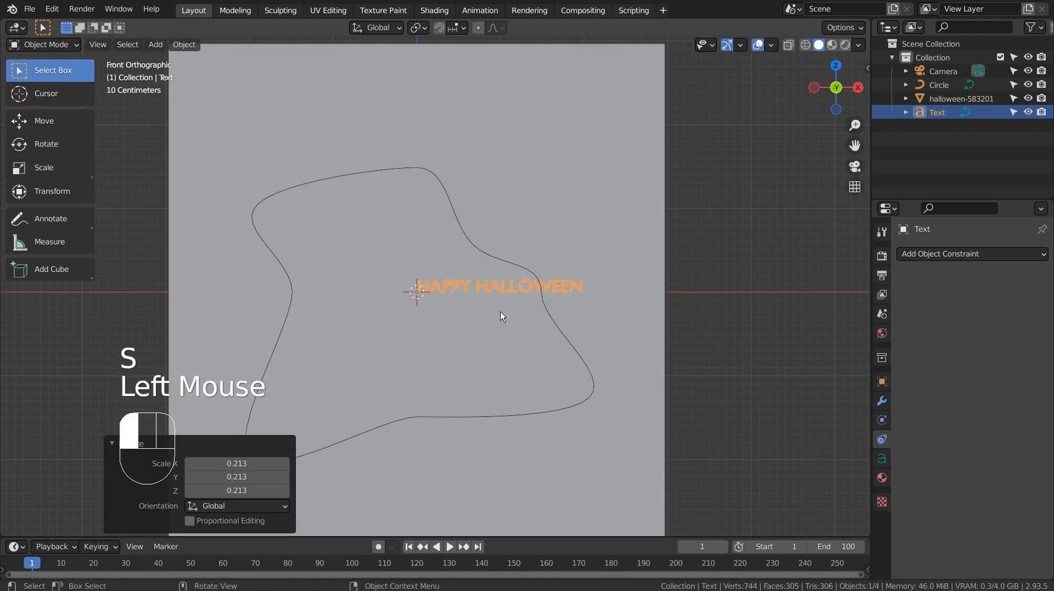
# Extrude the text geometry to 0.085 m to give the letters thickness
pyautogui.click(884, 461)
pyautogui.keyDown('shift'); pyautogui.click(986, 437); pyautogui.keyUp('shift')
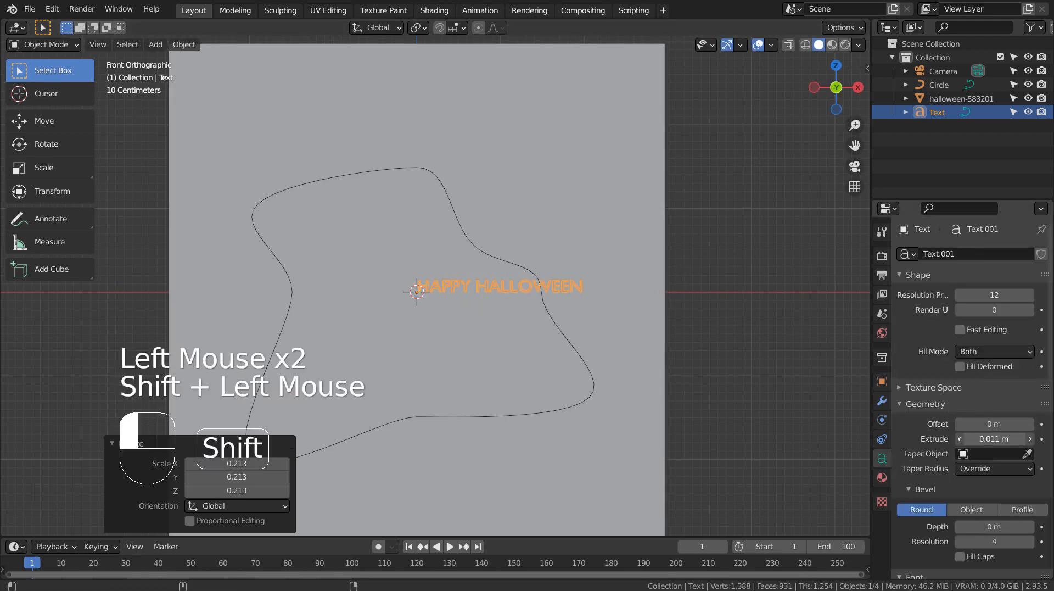
pyautogui.moveTo(733, 301); pyautogui.dragTo(615, 391, button='middle')
pyautogui.scroll(4, 583, 347)
pyautogui.keyDown('shift'); pyautogui.moveTo(995, 438); pyautogui.dragTo(1033, 438); pyautogui.keyUp('shift')
pyautogui.press('g')
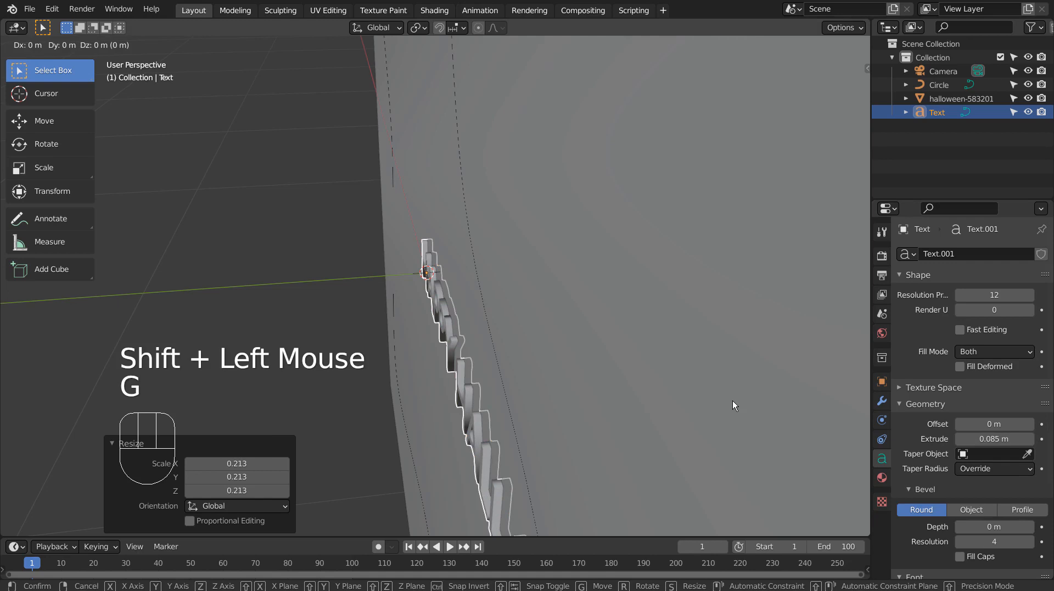
pyautogui.click(733, 400)
# Move the Halloween image plane about 0.12 m along Y so it sits behind the text
pyautogui.click(662, 385)
pyautogui.press('g')
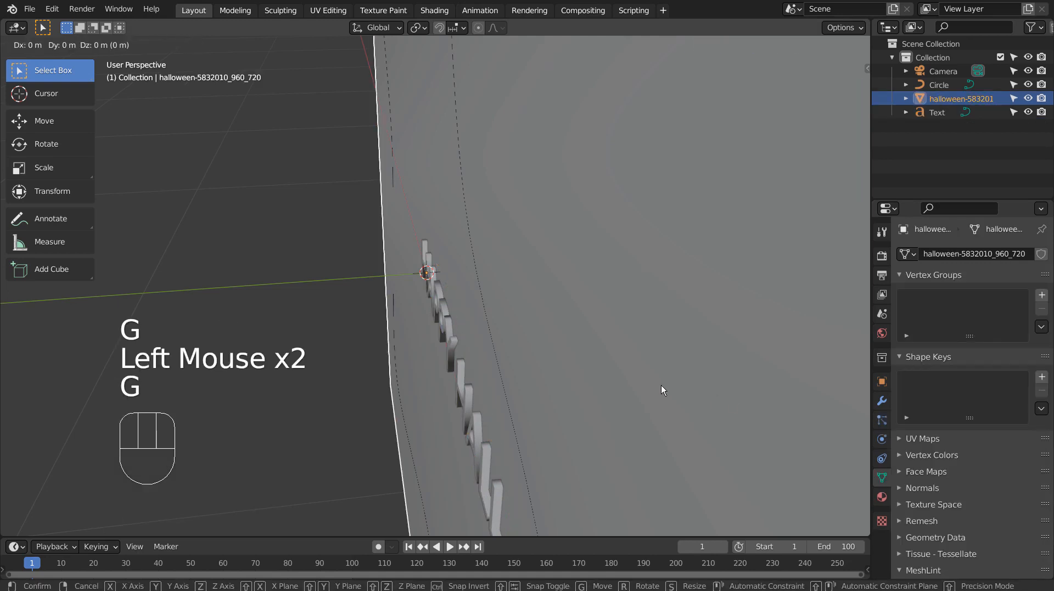
pyautogui.press('y')
pyautogui.click(694, 380)
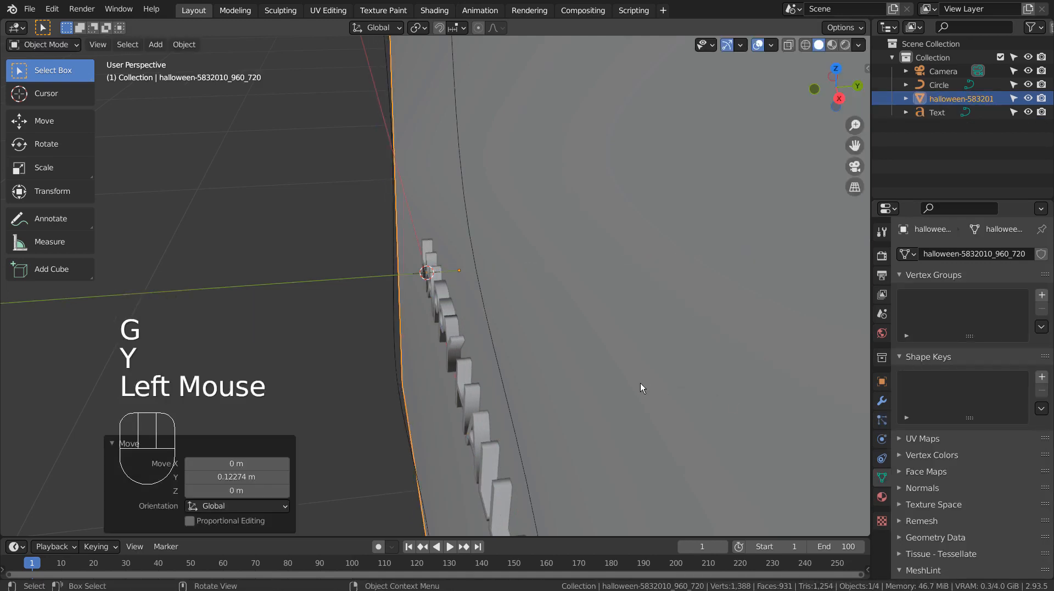
pyautogui.moveTo(641, 383); pyautogui.dragTo(759, 335, button='middle')
pyautogui.press('KP_0')
pyautogui.press('KP_0')
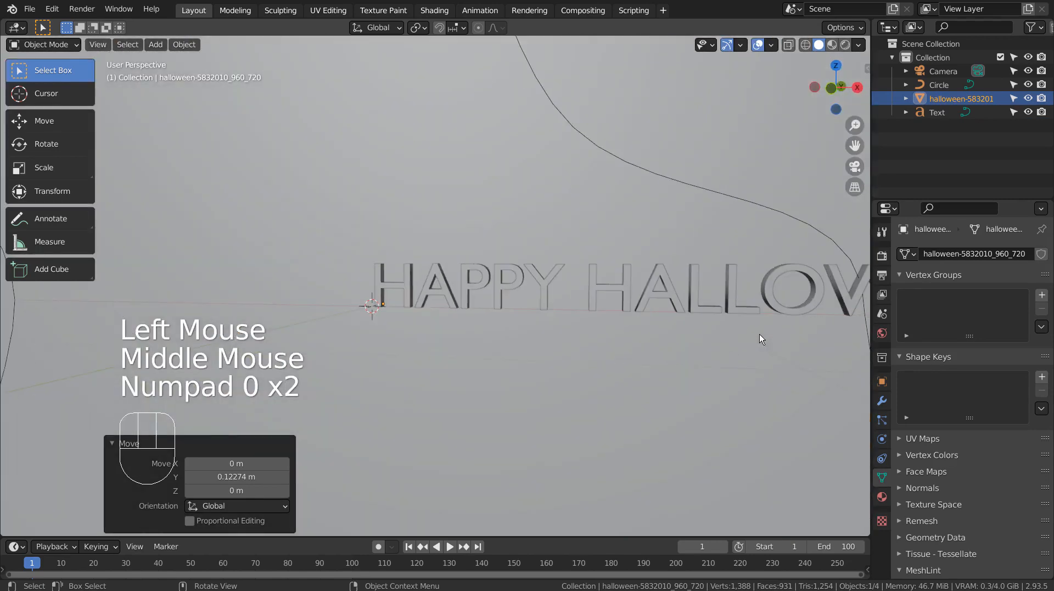
pyautogui.scroll(-3, 752, 335)
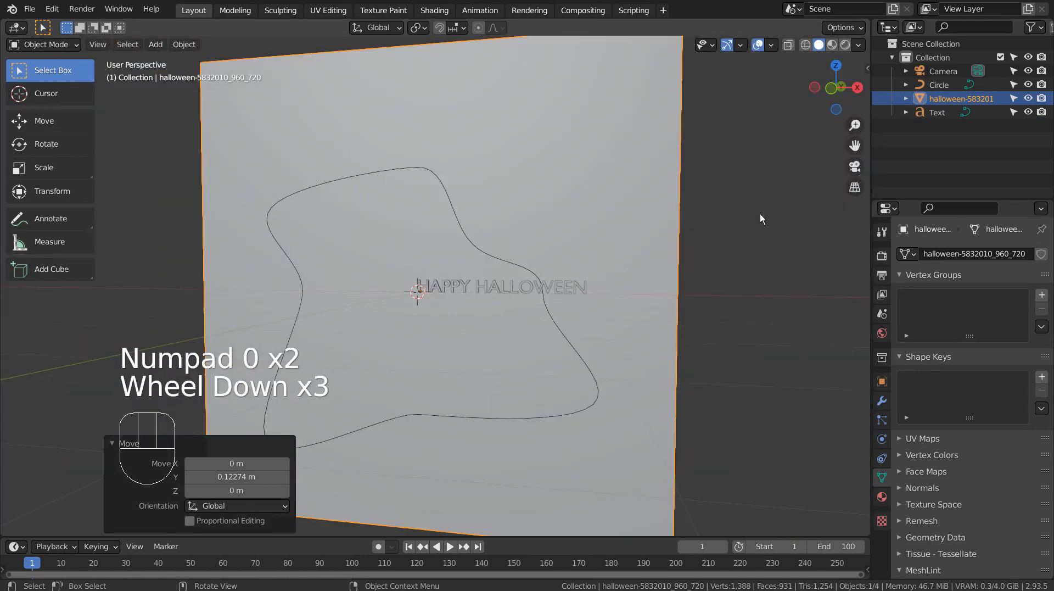
pyautogui.press('KP_1')
# Switch to material preview shading and give the text a new material with an orange-red base color (H 0.016, S 0.915, V 0.800)
pyautogui.click(832, 45)
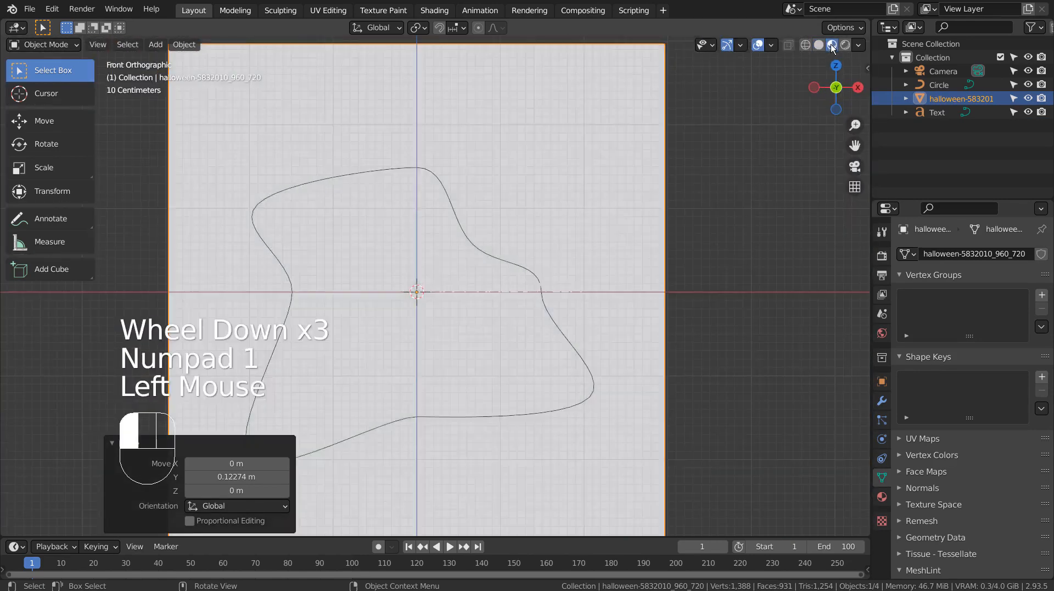
pyautogui.scroll(2, 611, 269)
pyautogui.click(593, 283)
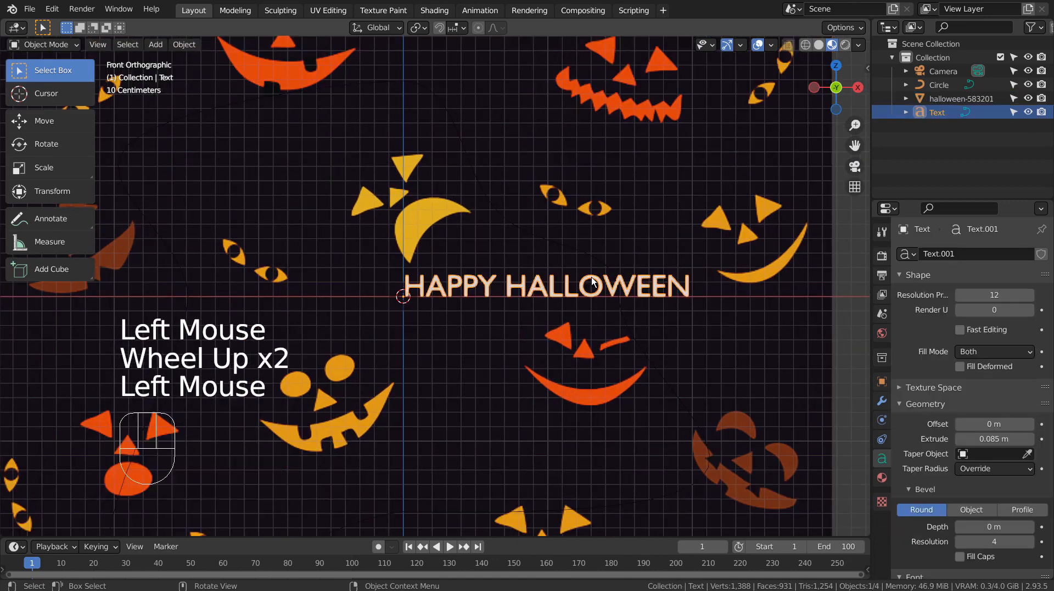
pyautogui.click(883, 478)
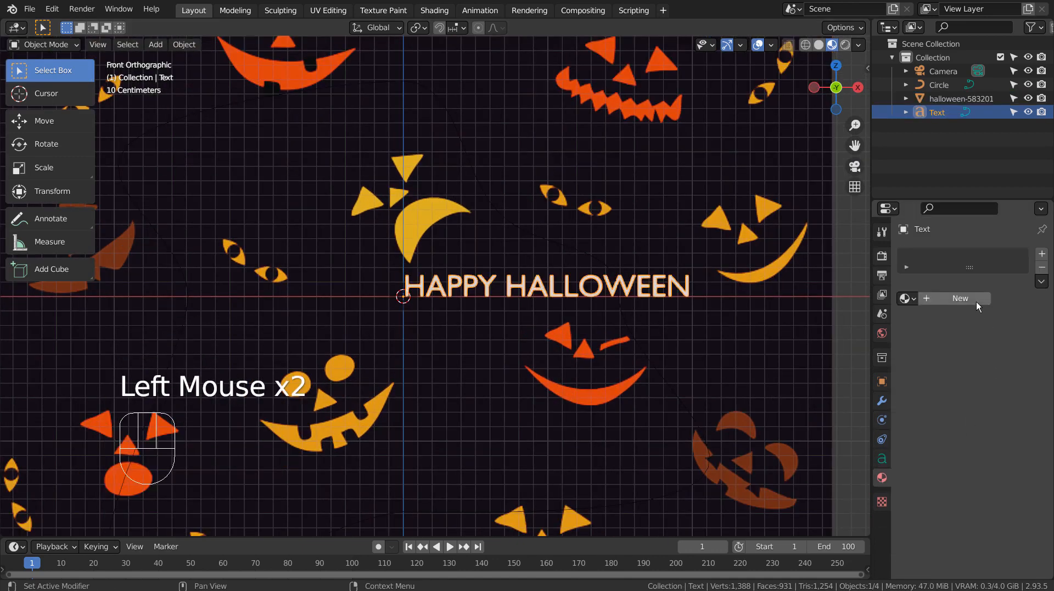
pyautogui.click(959, 298)
pyautogui.click(993, 415)
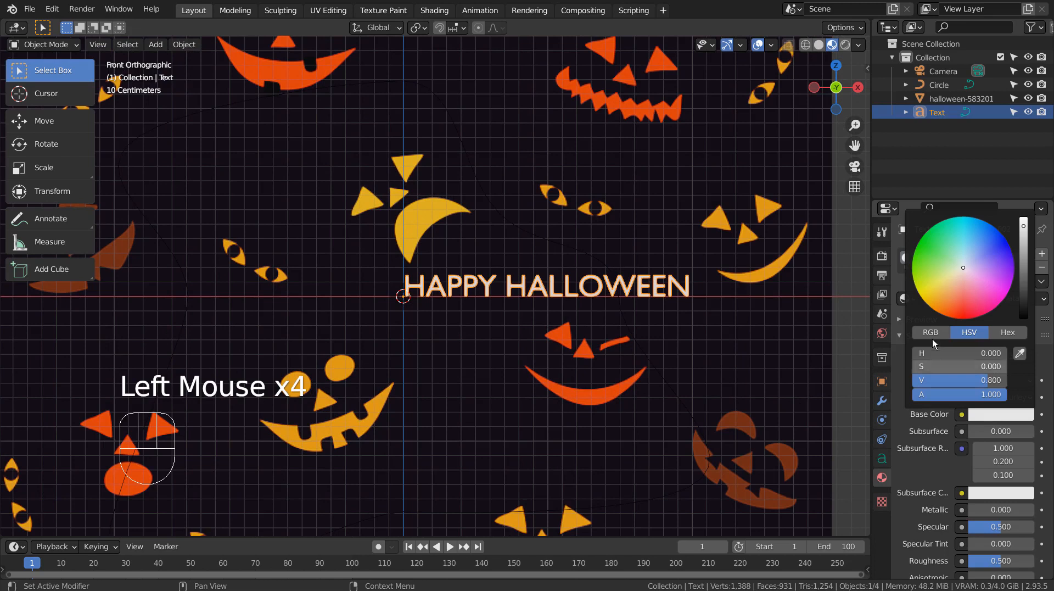
pyautogui.click(953, 291)
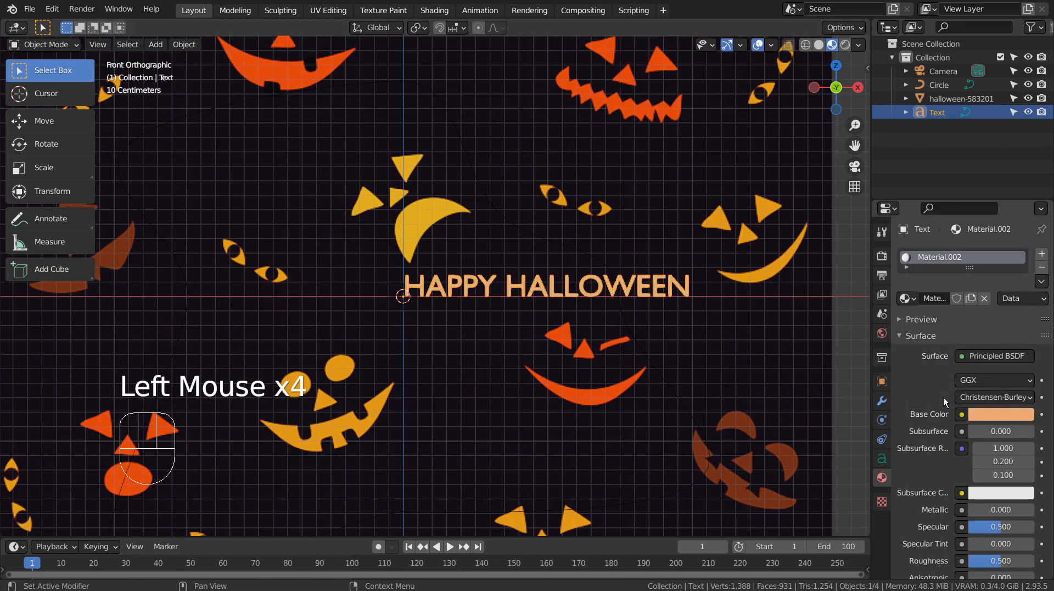
pyautogui.click(999, 414)
pyautogui.click(957, 302)
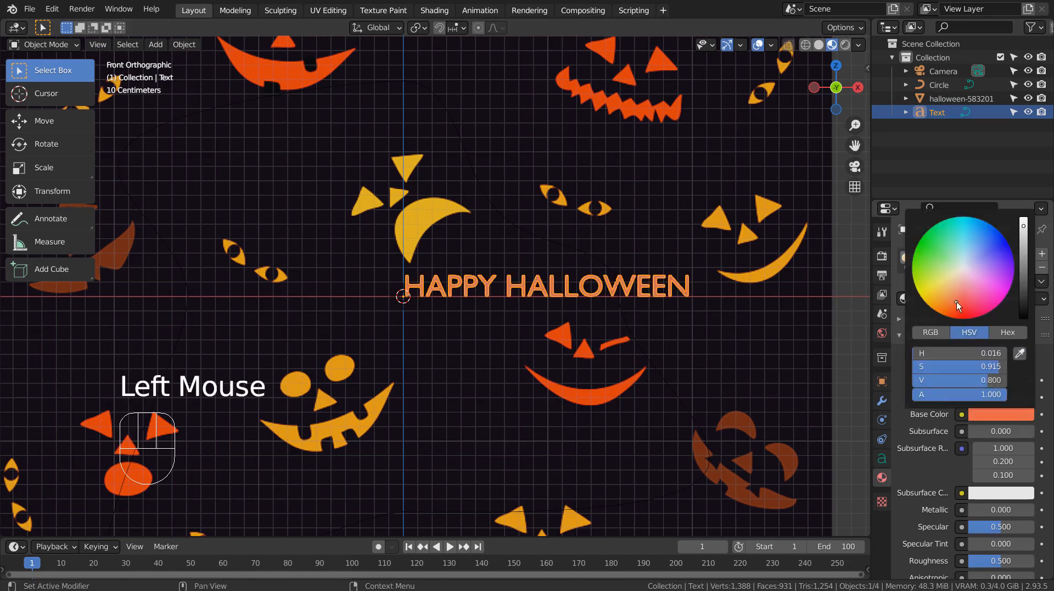
pyautogui.click(802, 320)
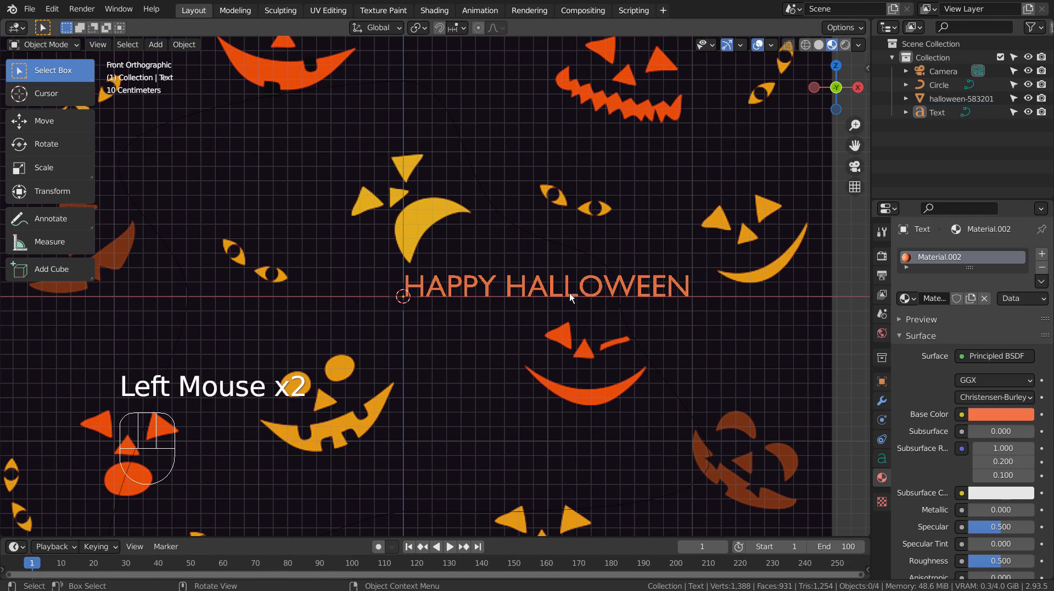
# Add a Follow Path constraint to the text with Circle as its target, and enable Follow Curve
pyautogui.click(588, 292)
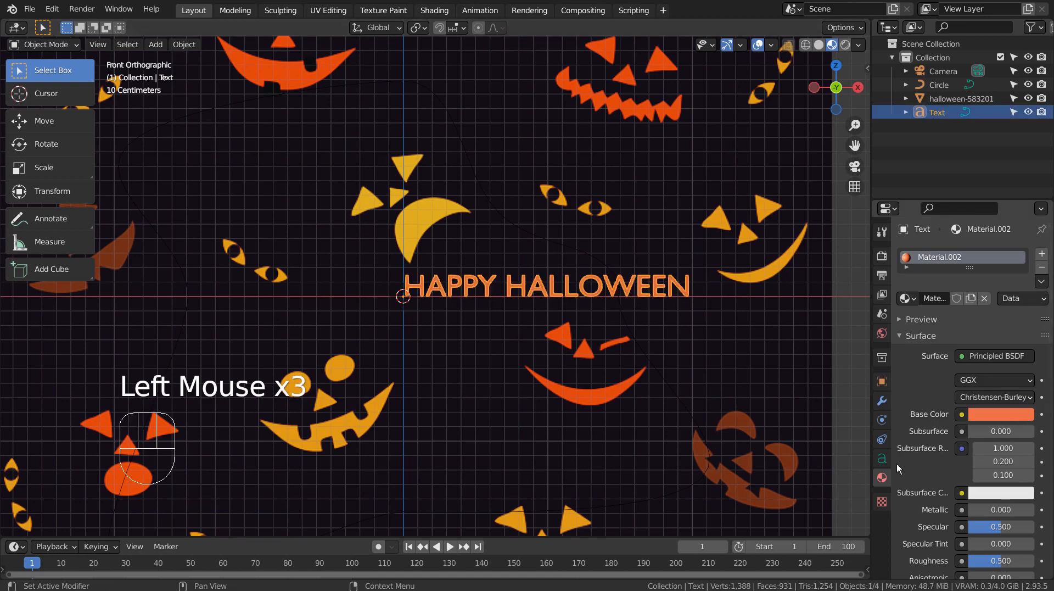
pyautogui.click(882, 438)
pyautogui.click(947, 254)
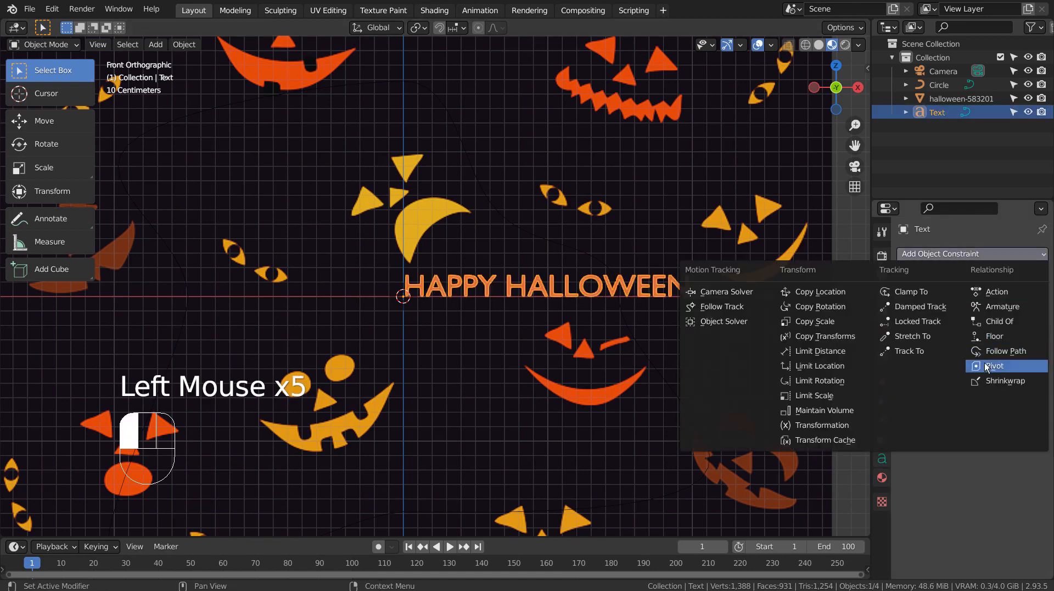
pyautogui.click(999, 352)
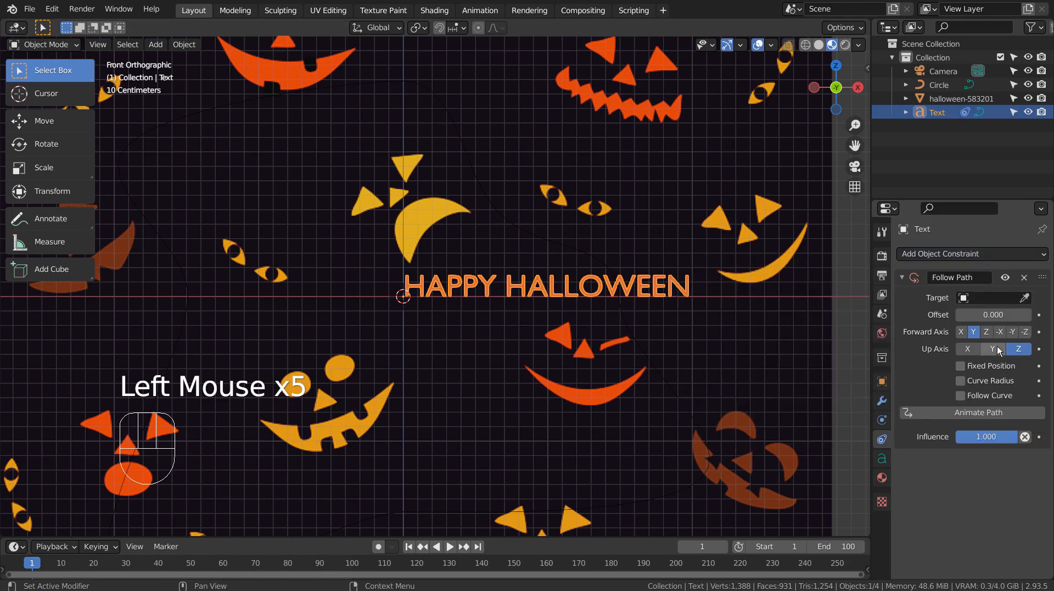
pyautogui.click(969, 300)
pyautogui.click(972, 319)
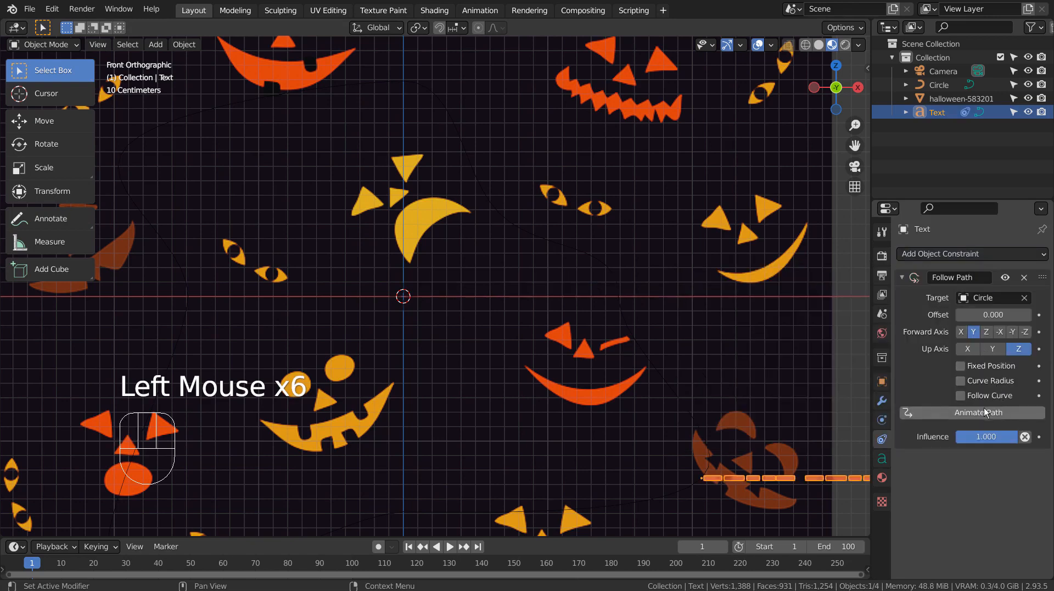
pyautogui.click(961, 395)
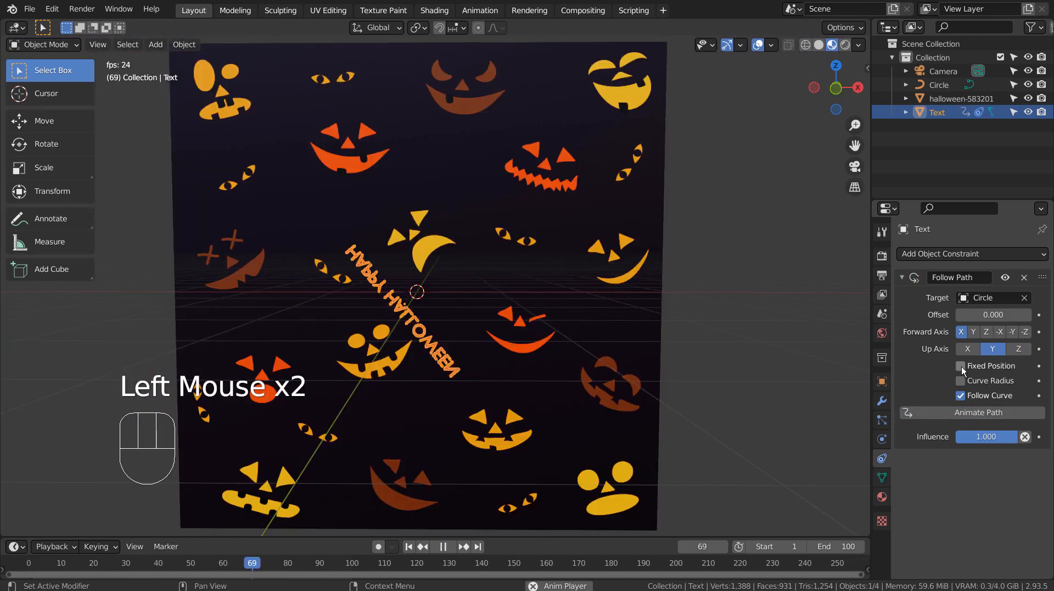
# Try the Fixed Position and Curve Radius options of the text's Follow Path constraint
pyautogui.click(961, 366)
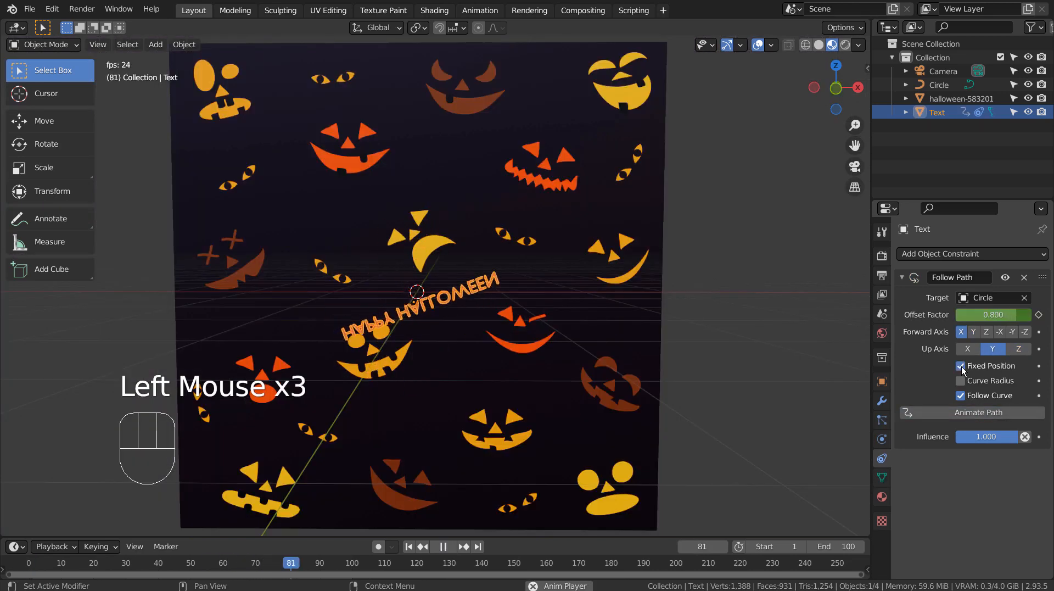
pyautogui.click(961, 367)
pyautogui.click(961, 381)
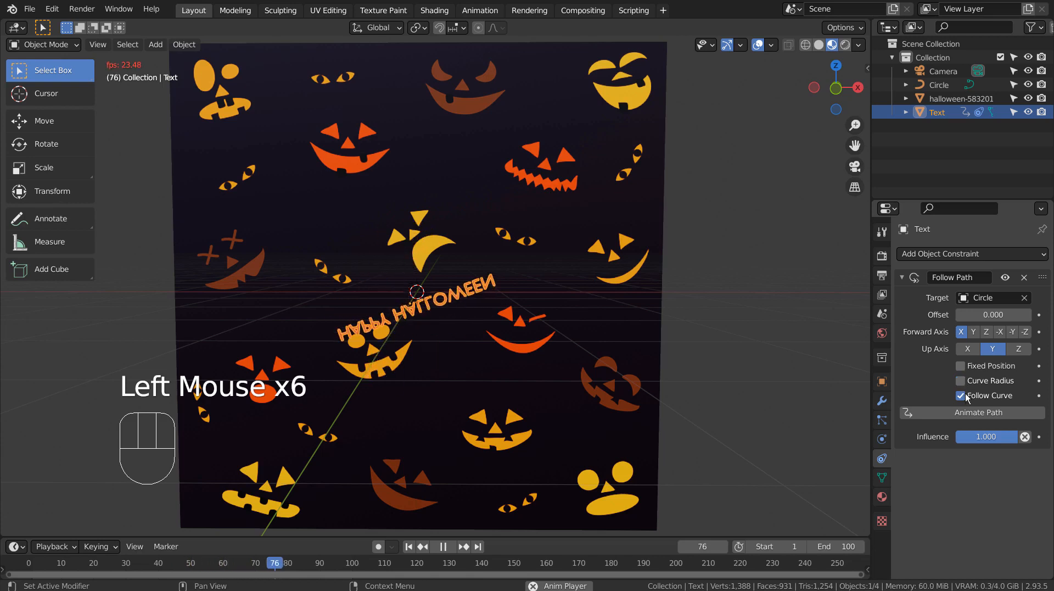
# Set the Follow Path influence to 0.174 and try the Y, Z, -X and -Y forward axes during playback
pyautogui.moveTo(988, 436); pyautogui.dragTo(980, 436)
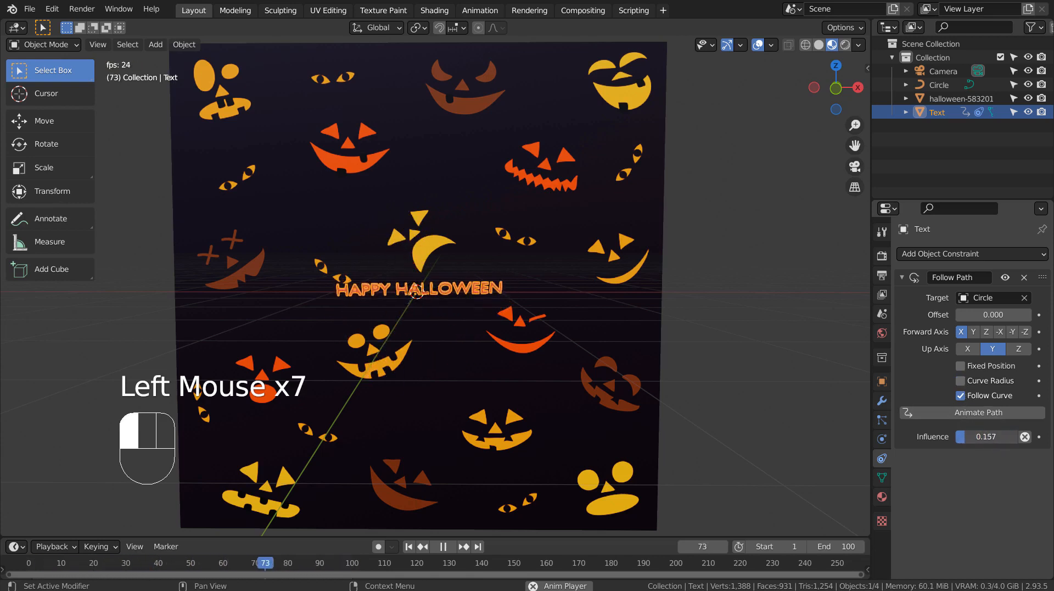
pyautogui.moveTo(966, 443); pyautogui.dragTo(965, 443)
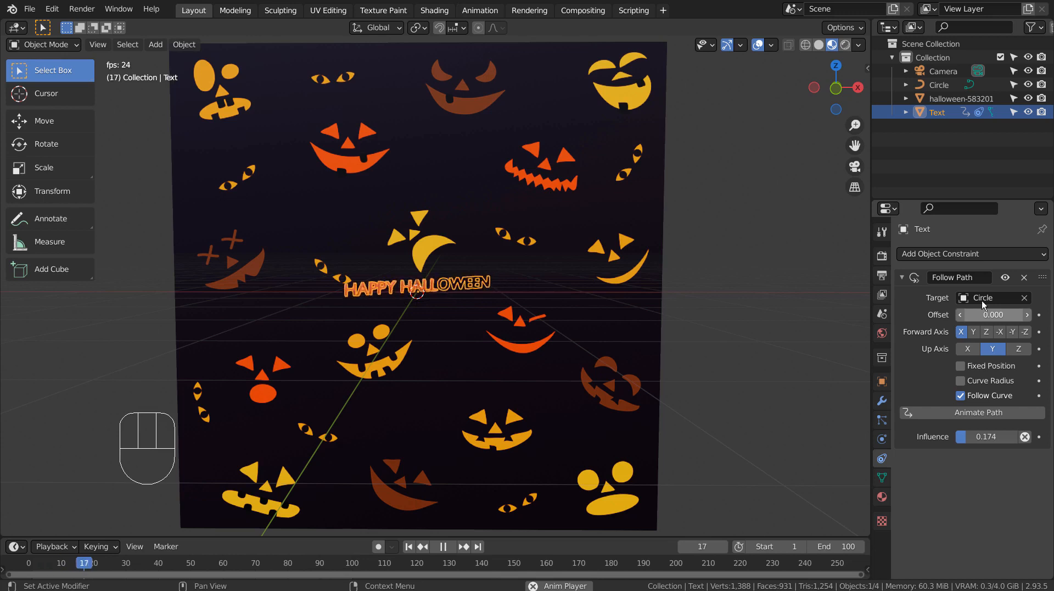
pyautogui.click(975, 332)
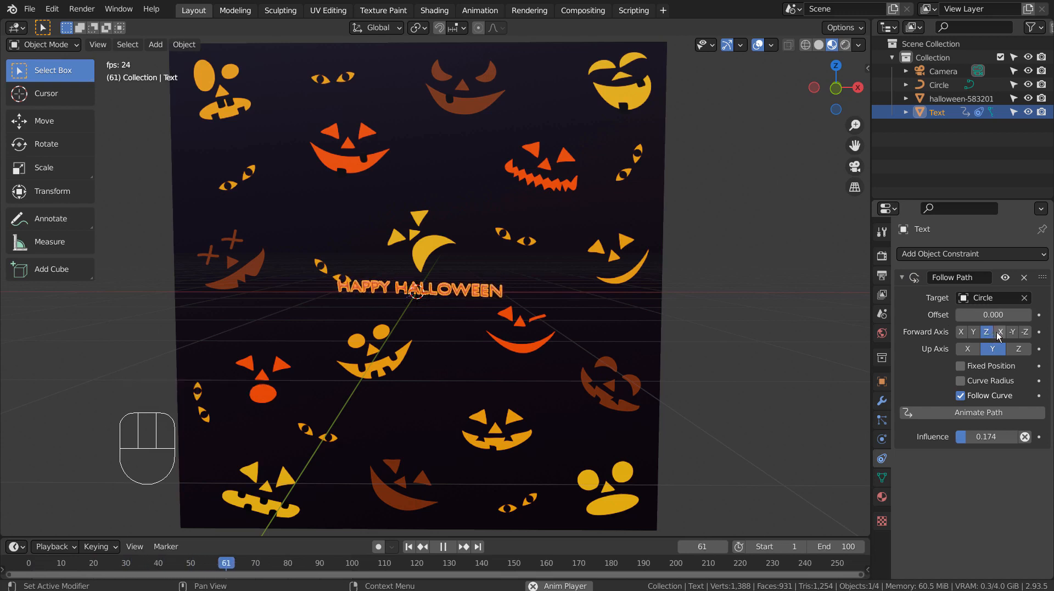
pyautogui.click(1001, 332)
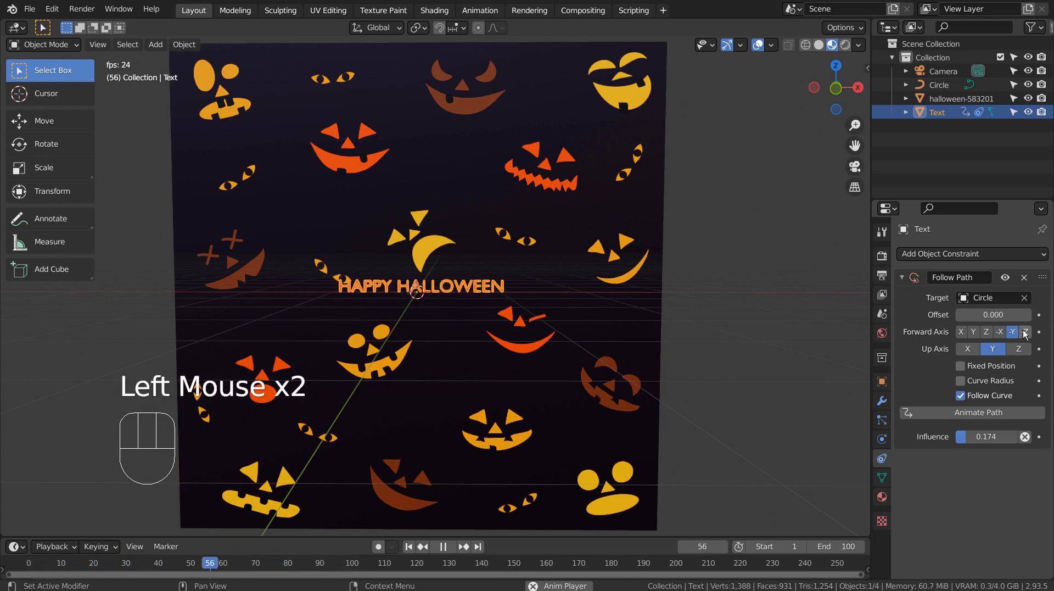
pyautogui.click(974, 337)
pyautogui.click(987, 332)
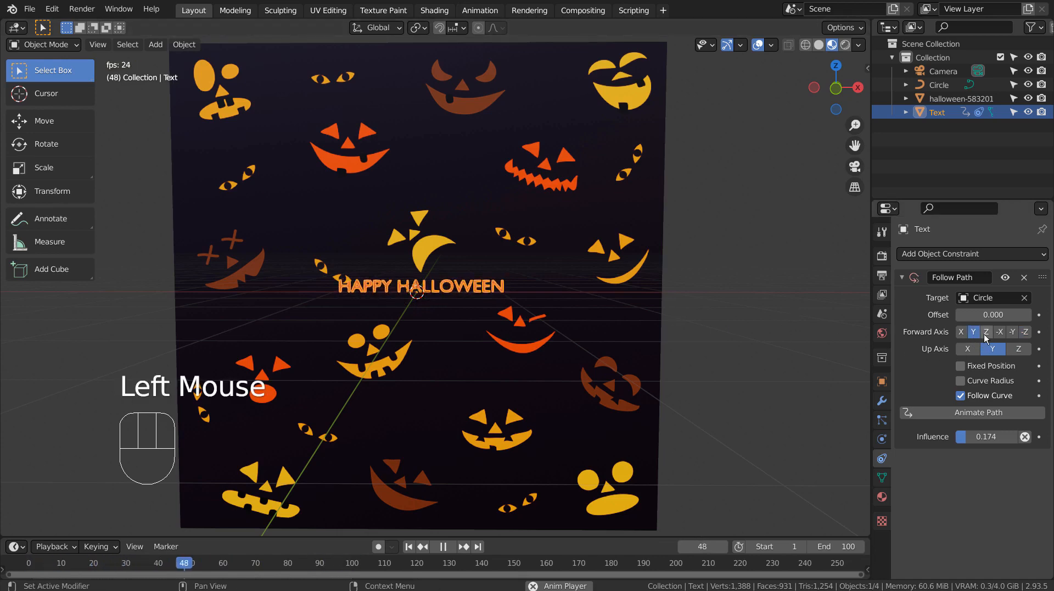
# Move the Halloween image plane about 0.823 m along Y, farther back behind the animated text
pyautogui.click(680, 331)
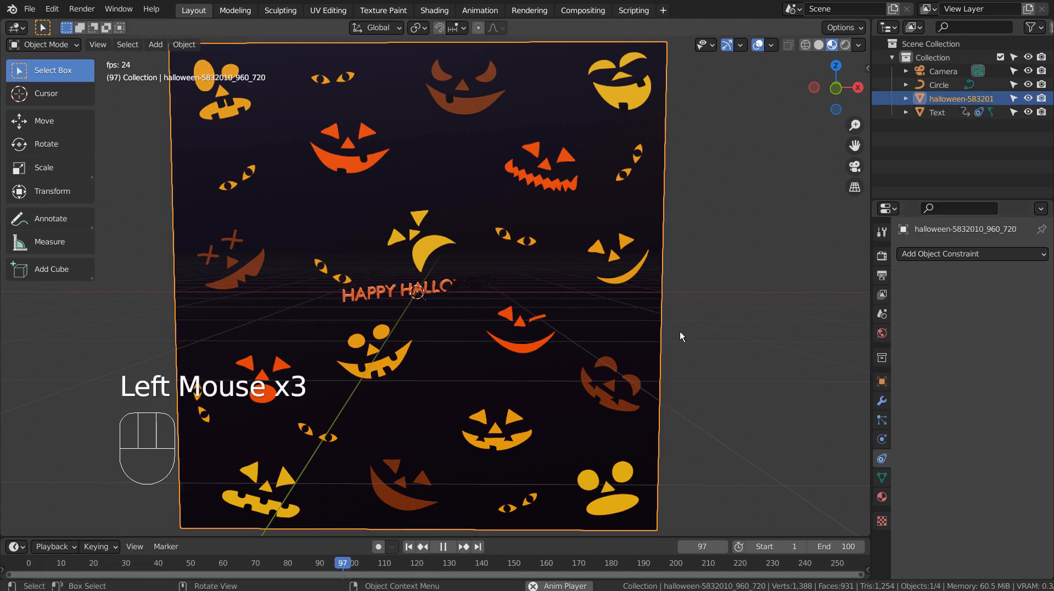
pyautogui.moveTo(680, 331); pyautogui.dragTo(543, 358, button='middle')
pyautogui.press('g')
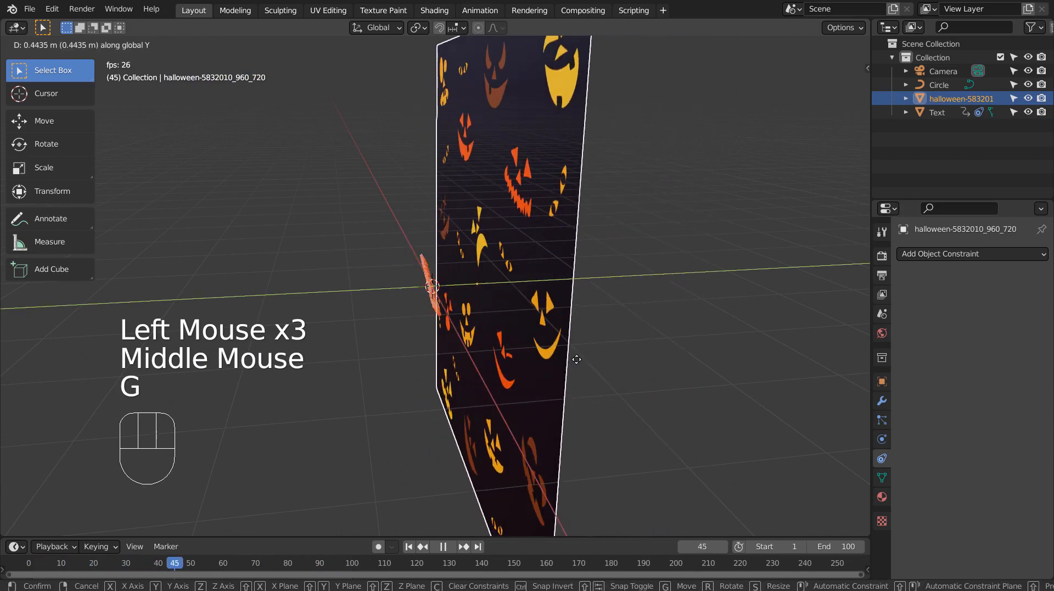
pyautogui.click(402, 387)
pyautogui.moveTo(402, 388); pyautogui.dragTo(466, 364, button='middle')
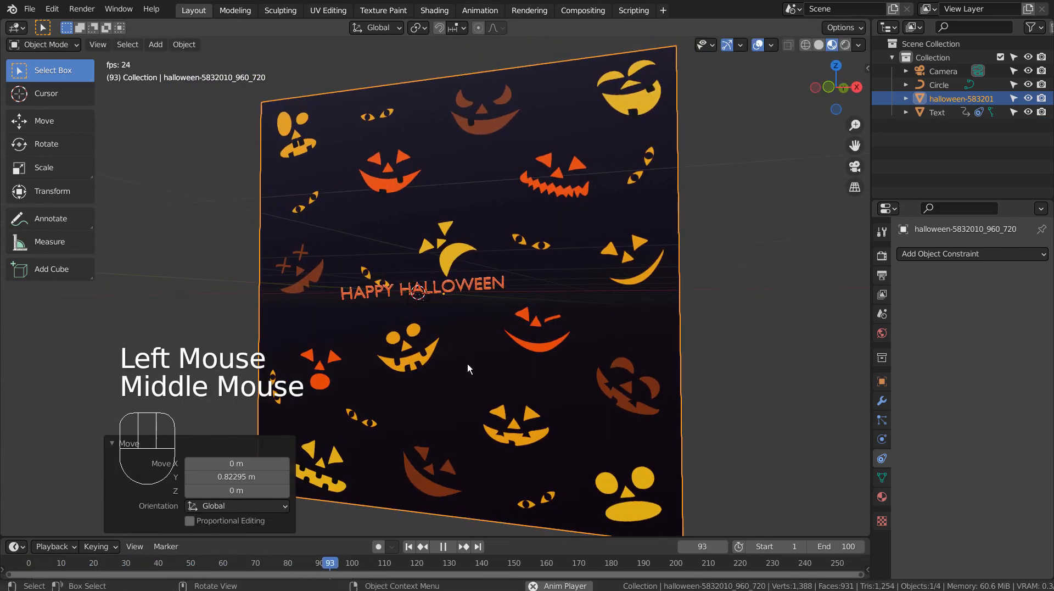
pyautogui.press('KP_1')
pyautogui.scroll(2, 467, 363)
pyautogui.scroll(1, 467, 363)
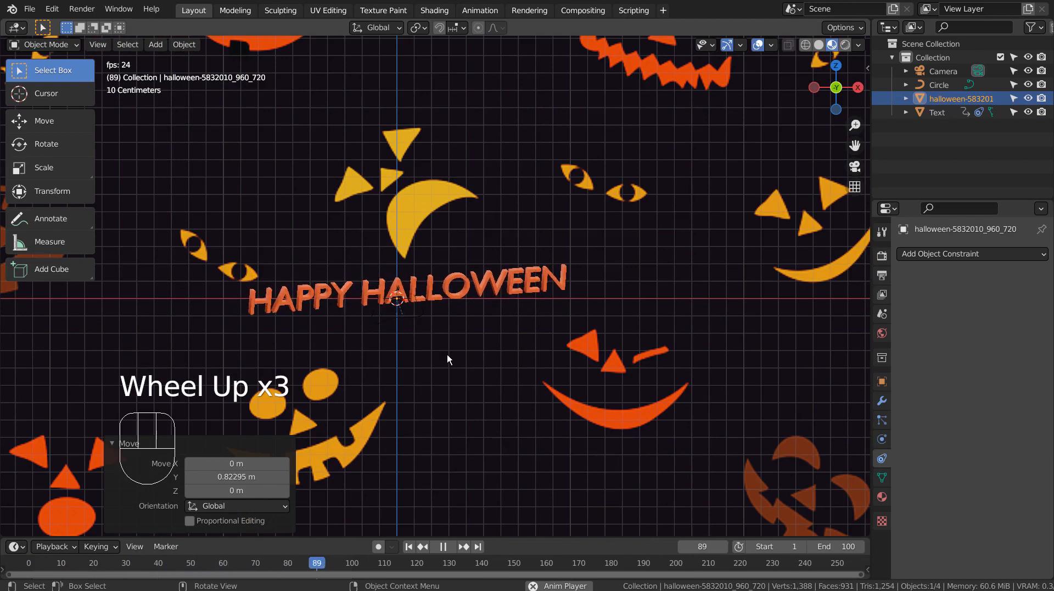
# Scale the Circle curve up by about 5.173 and hide it in the viewport
pyautogui.click(939, 84)
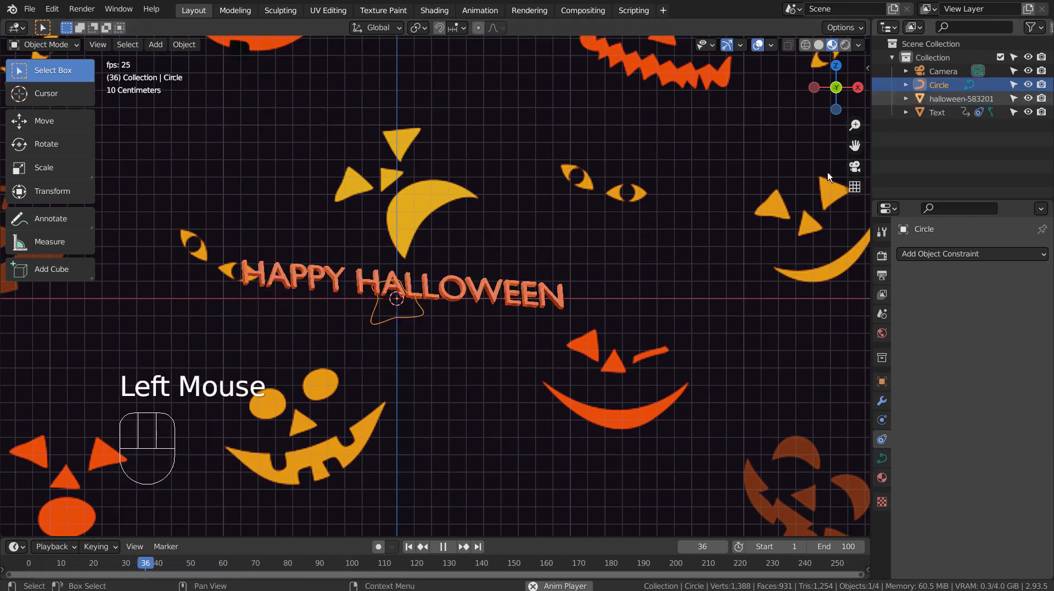
pyautogui.press('s')
pyautogui.click(91, 224)
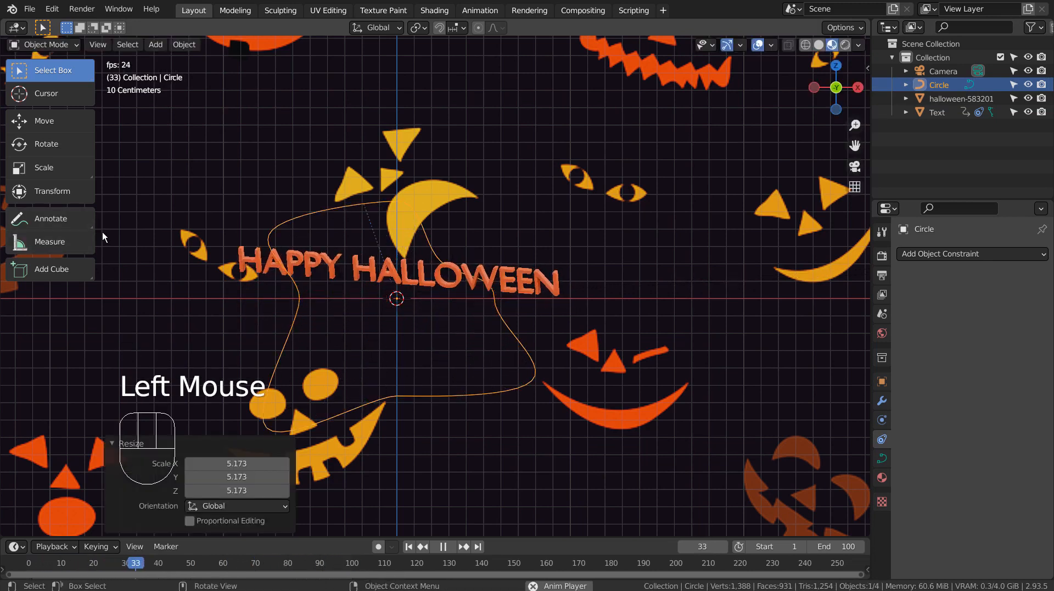
pyautogui.click(1029, 84)
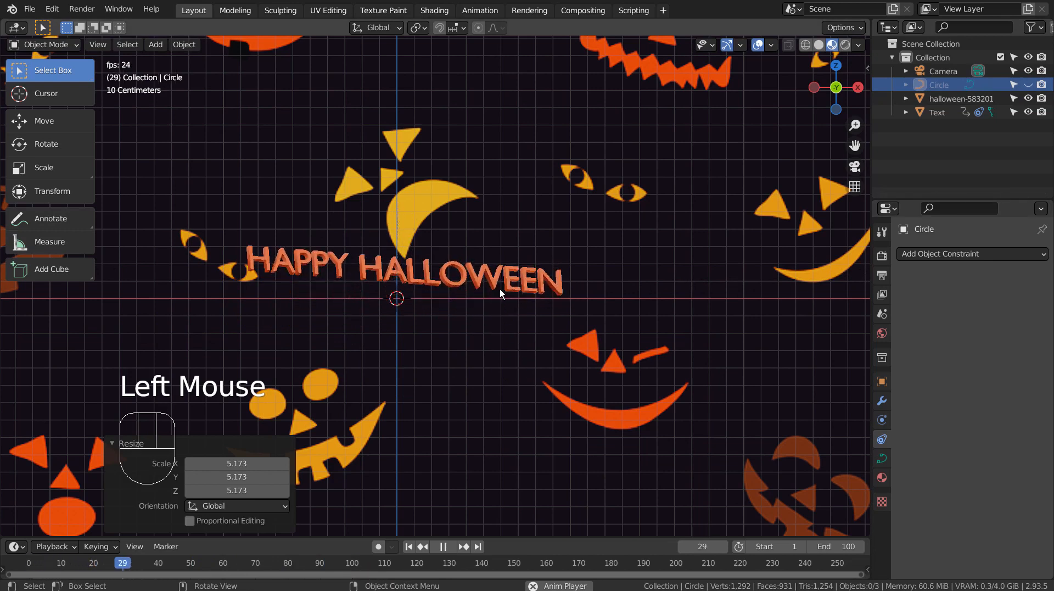
# Set the influence of the text's Follow Path constraint to 0.270
pyautogui.click(533, 300)
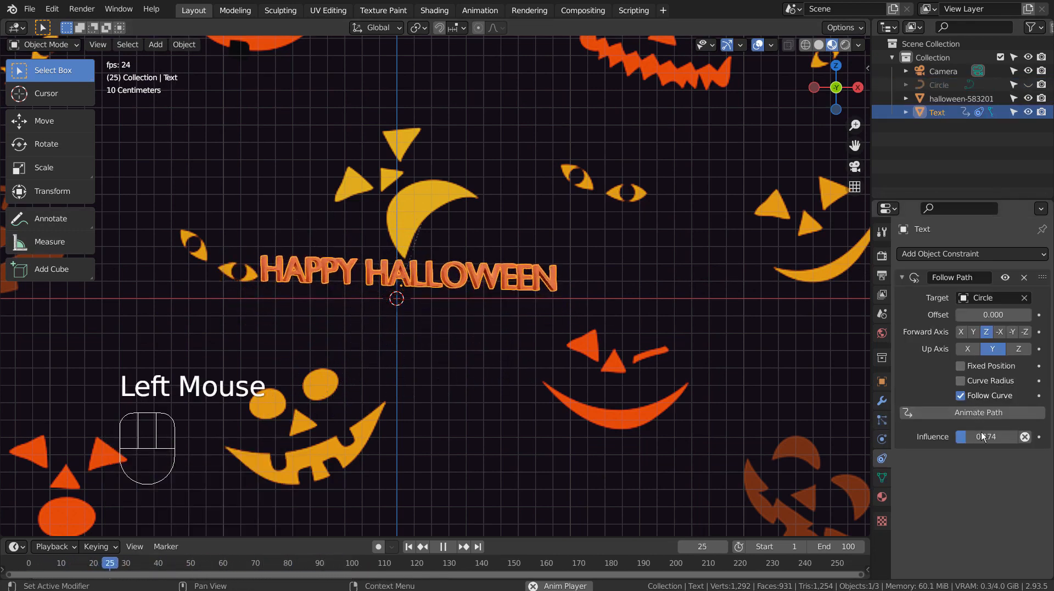
pyautogui.moveTo(983, 437)
pyautogui.mouseDown()
pyautogui.moveTo(1001, 437)
pyautogui.moveTo(989, 437)
pyautogui.mouseUp()
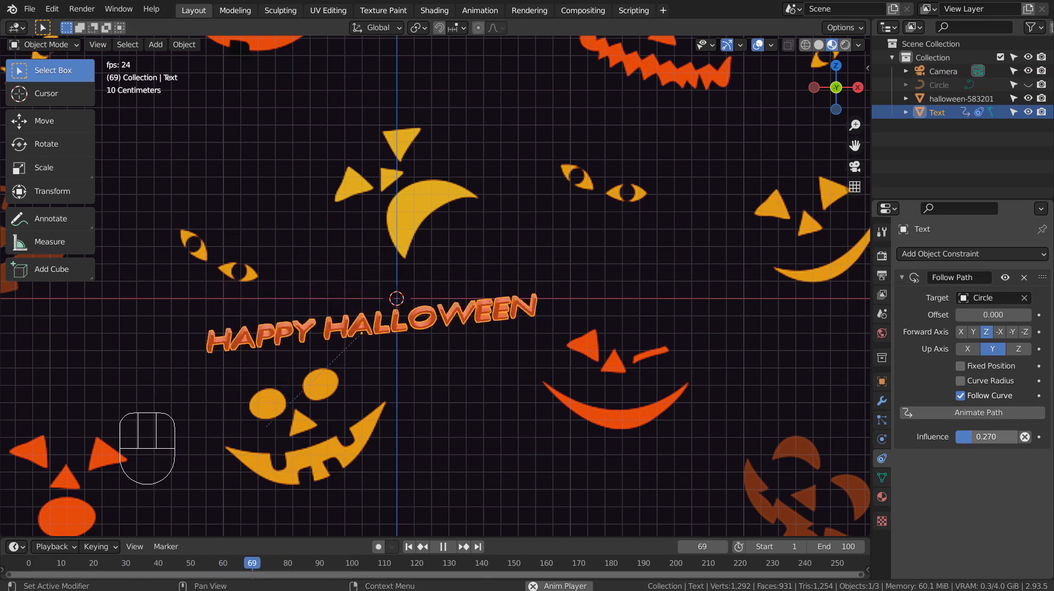
# Try Follow Path offsets of about 18.4, -20.5 and 9 on the text, and reset the offset to 0
pyautogui.moveTo(994, 315); pyautogui.dragTo(1027, 315)
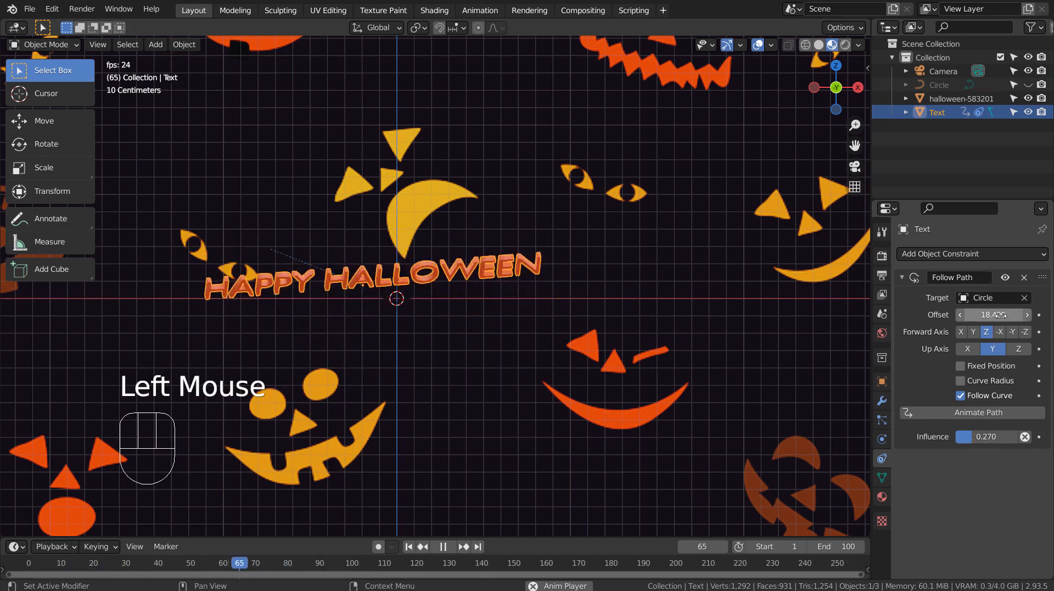
pyautogui.moveTo(999, 315); pyautogui.dragTo(944, 314)
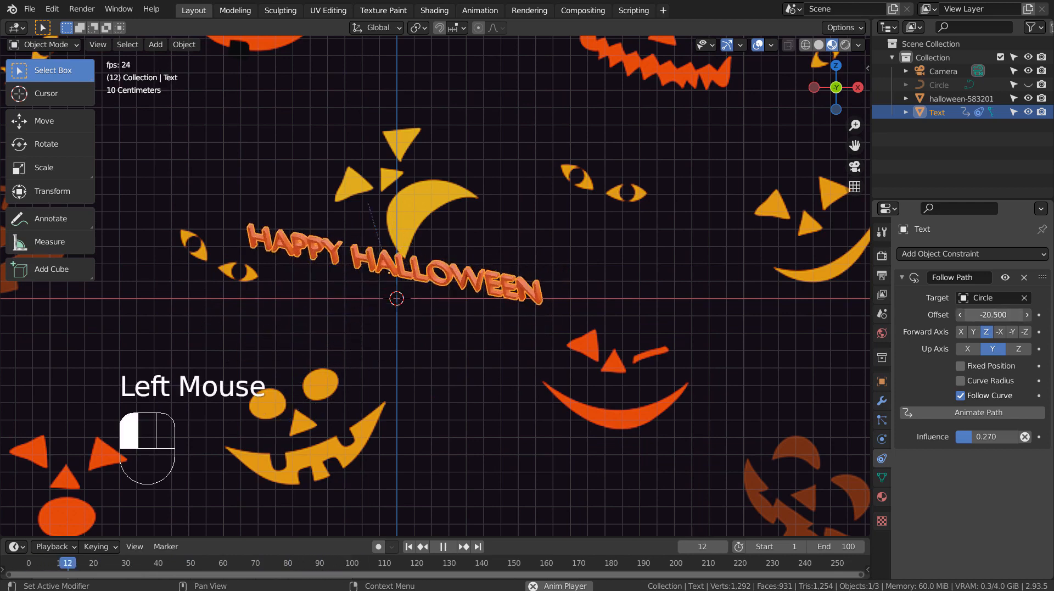
pyautogui.click(994, 315)
pyautogui.write('9')
pyautogui.press('Return')
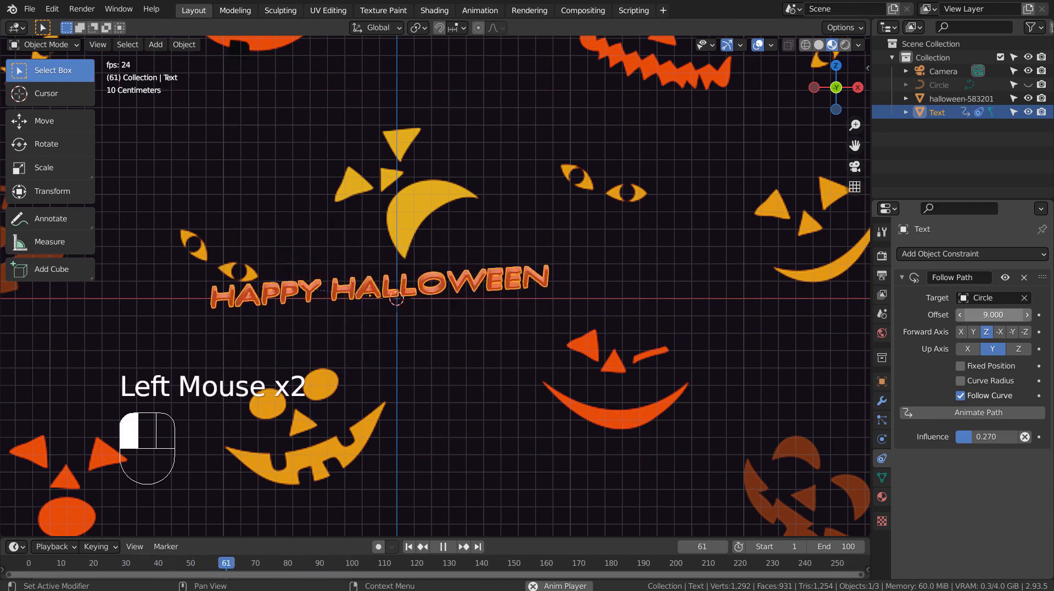
pyautogui.click(994, 315)
pyautogui.write('0')
pyautogui.press('Return')
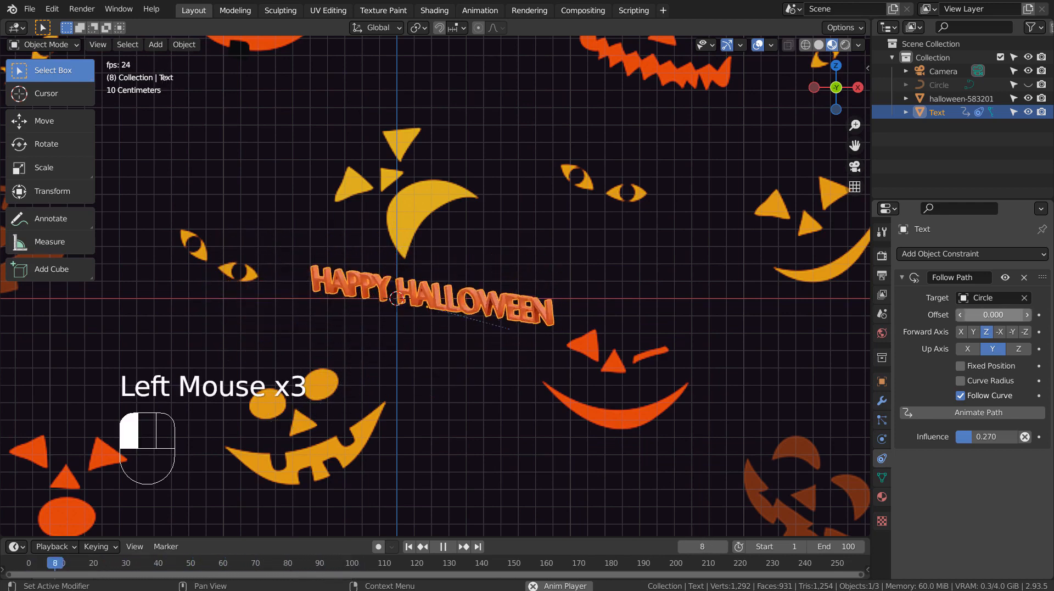
# Try Fixed Position and Curve Radius in turn on the text's Follow Path constraint, switching each off again
pyautogui.click(962, 367)
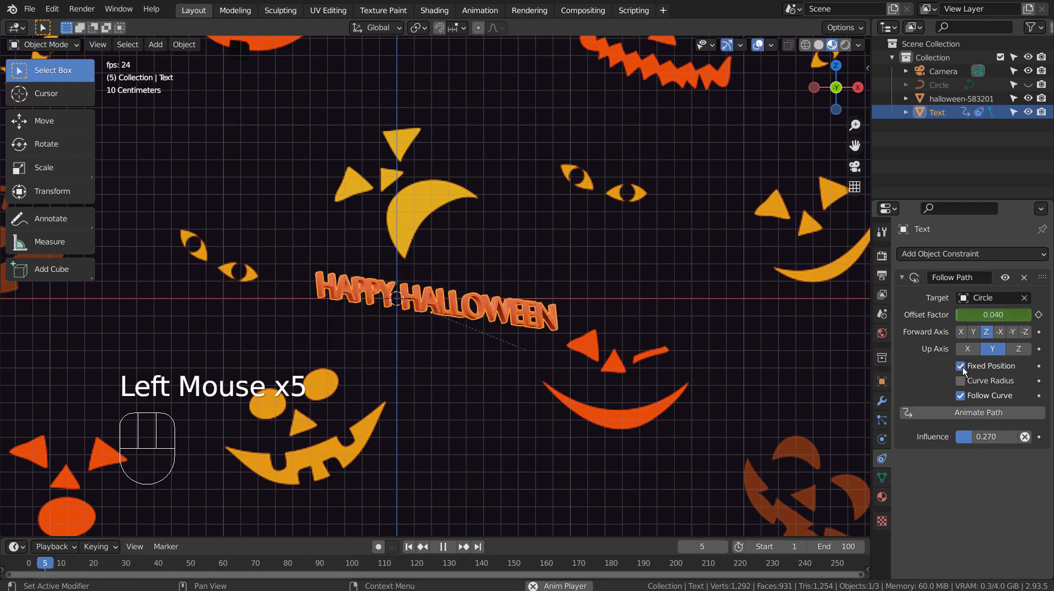
pyautogui.click(961, 366)
pyautogui.click(961, 381)
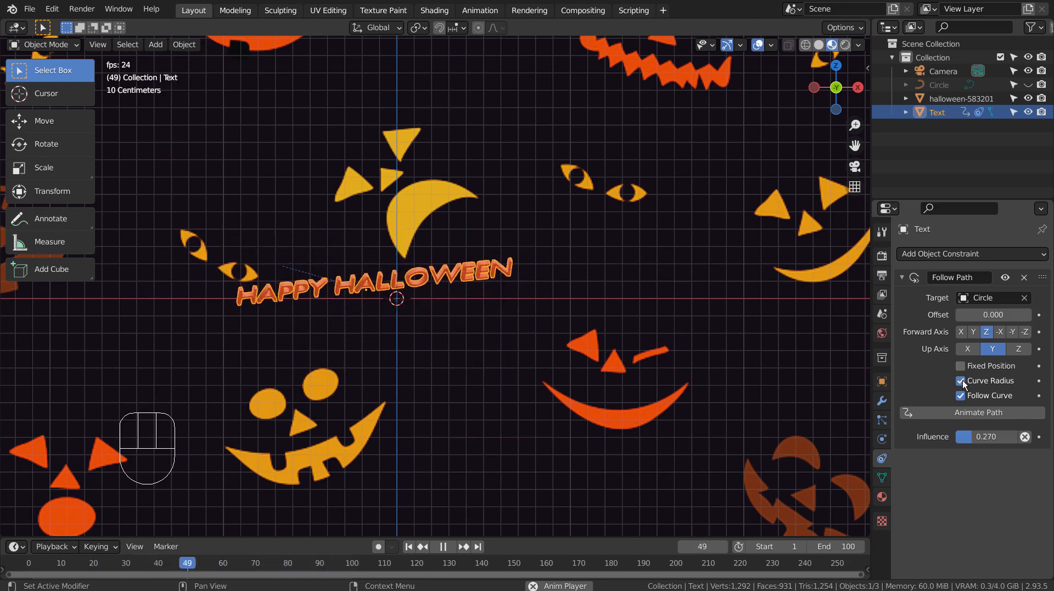
pyautogui.click(961, 381)
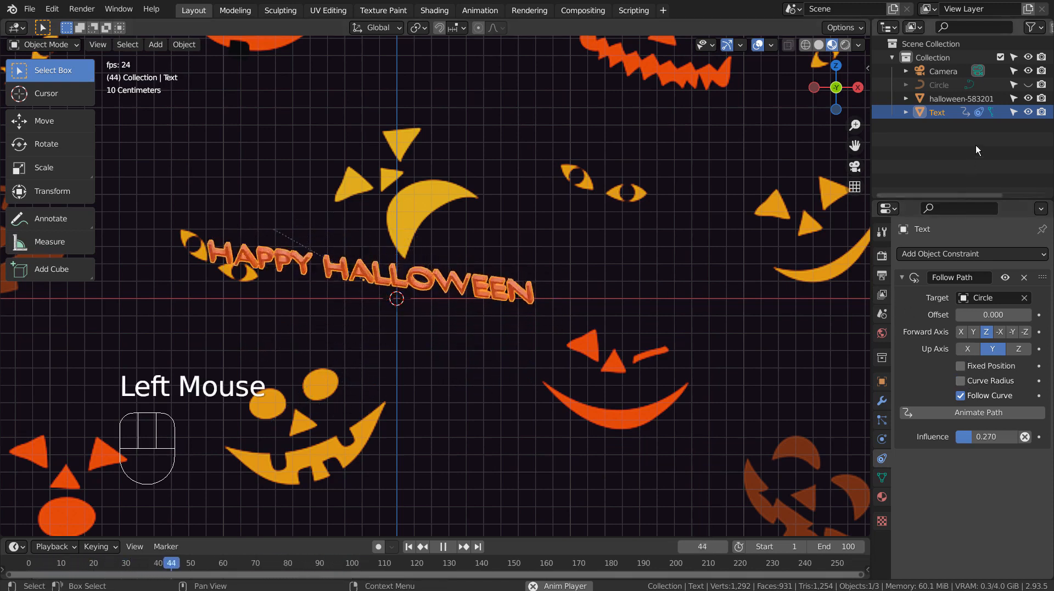
# Unhide the Circle curve and apply all of its transforms
pyautogui.click(936, 86)
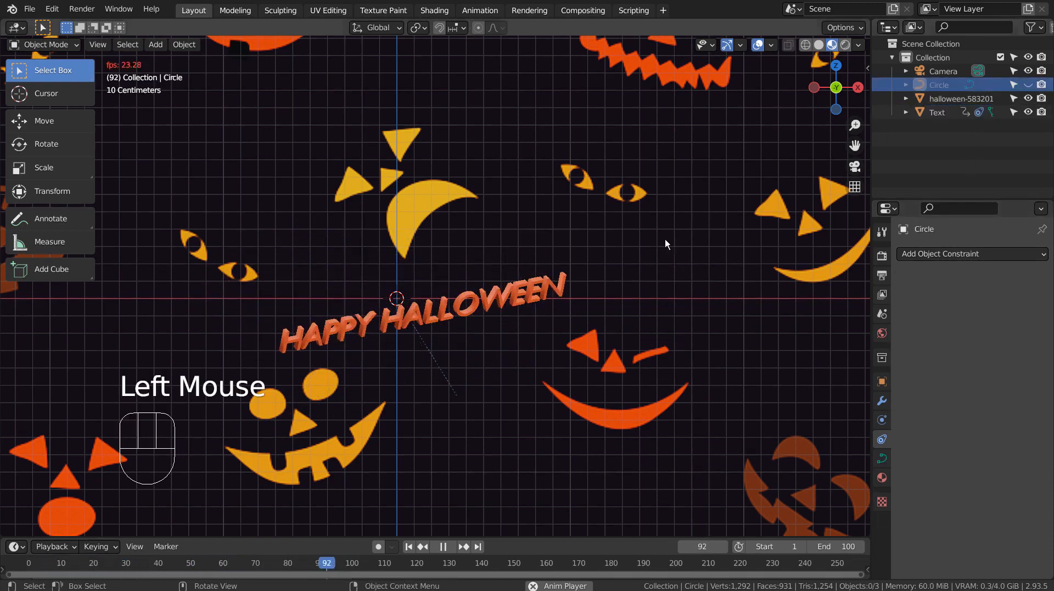
pyautogui.click(1028, 84)
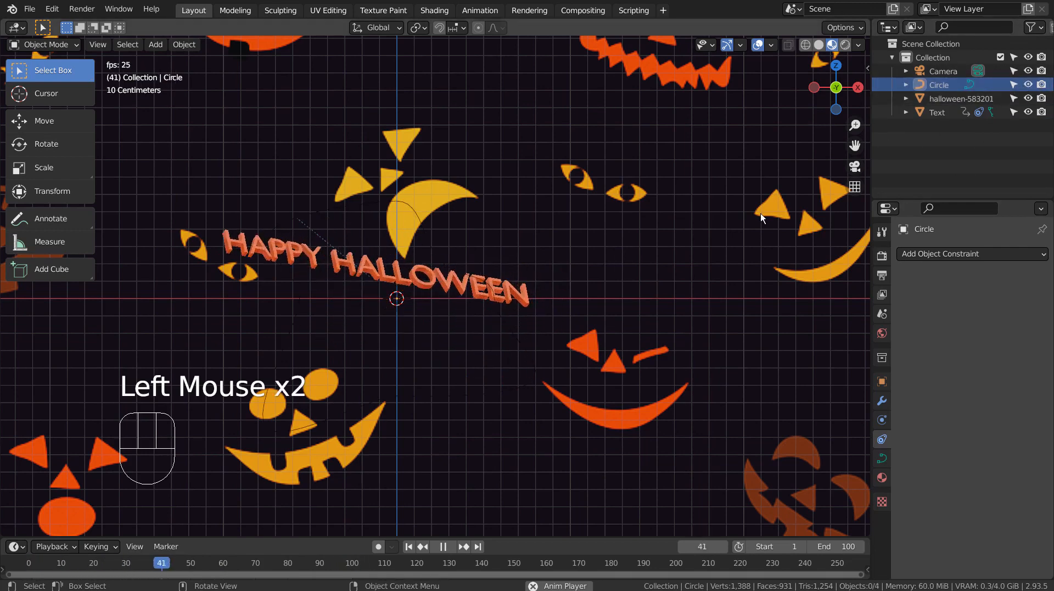
pyautogui.click(937, 84)
pyautogui.hotkey('ctrl', 'a')
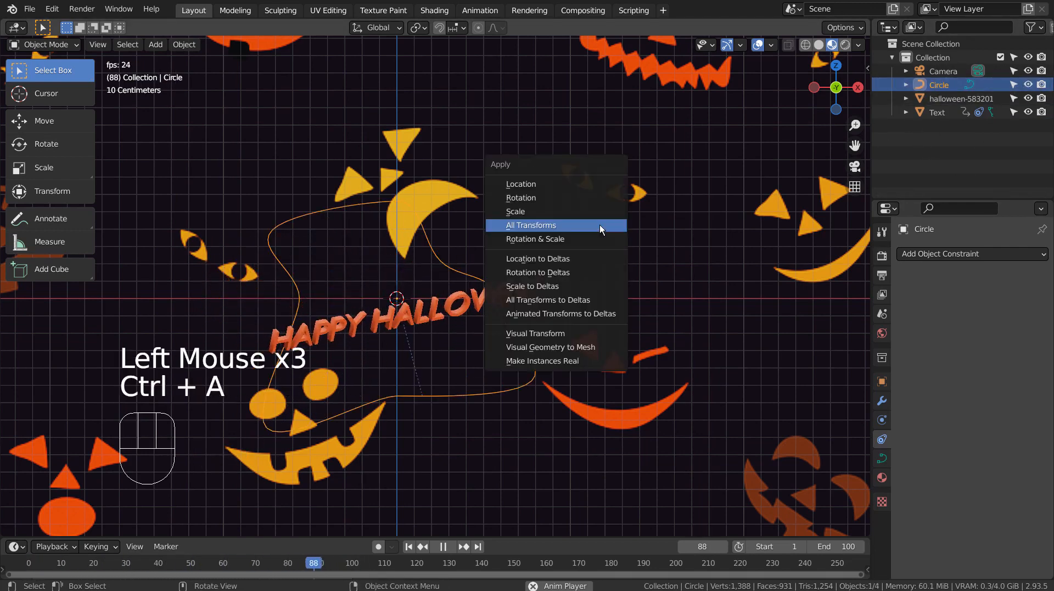
pyautogui.click(600, 225)
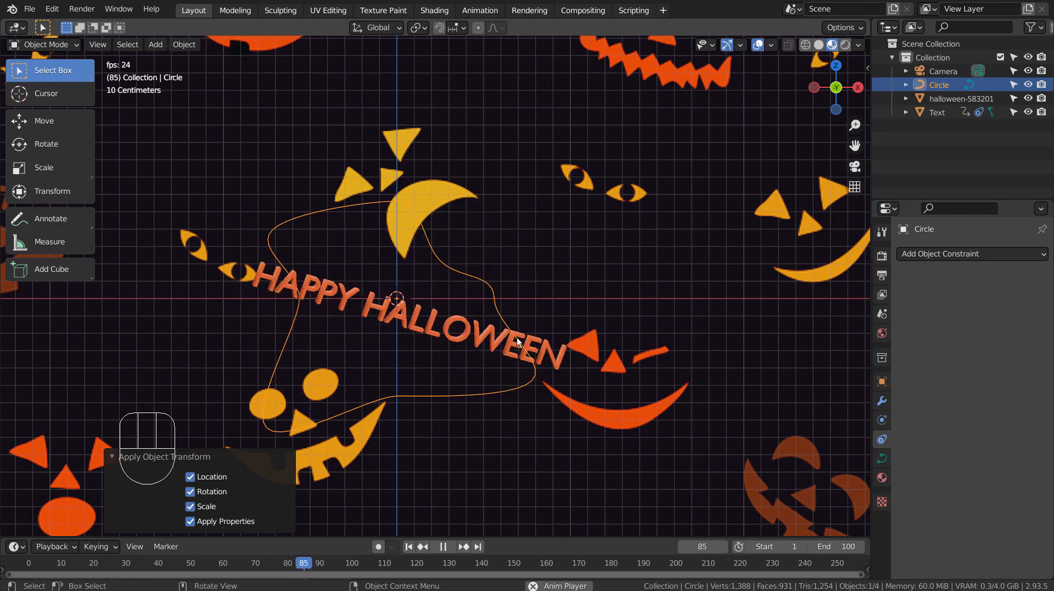
# Select the Halloween image plane, stop the playback and return to frame 1
pyautogui.click(574, 377)
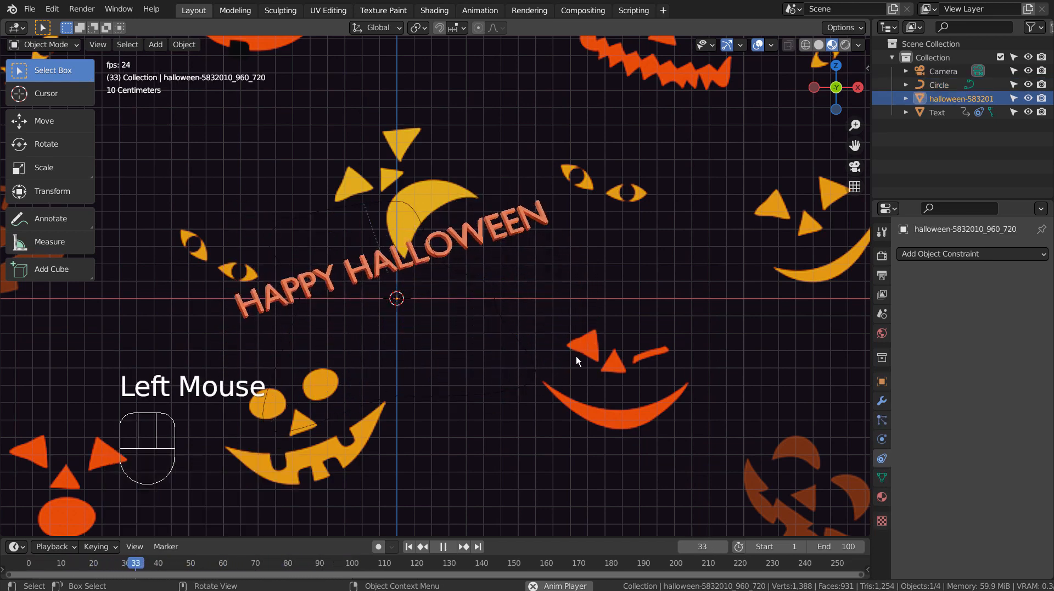
pyautogui.click(577, 361)
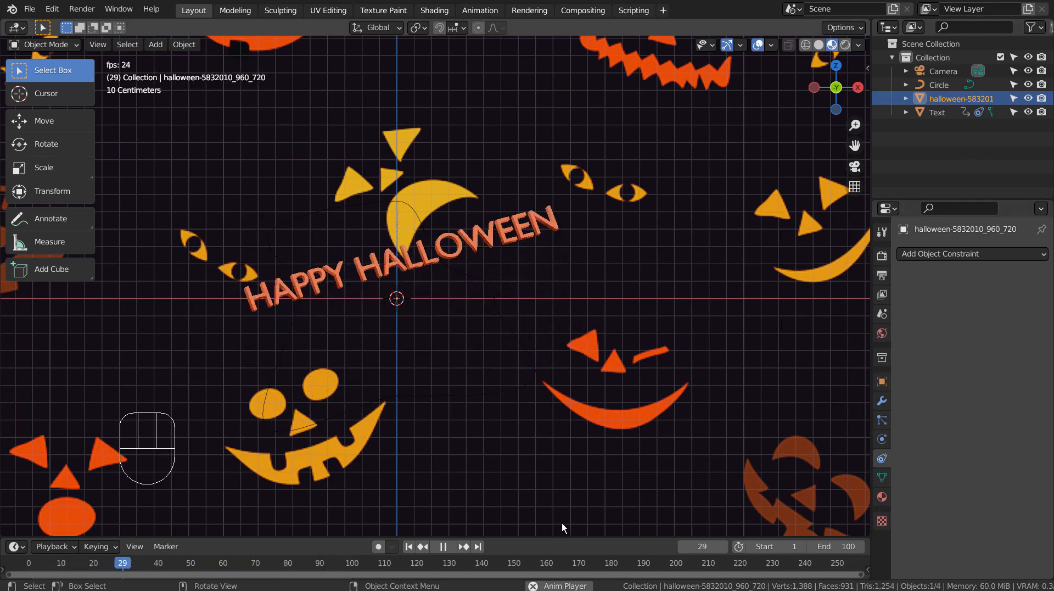
pyautogui.click(832, 546)
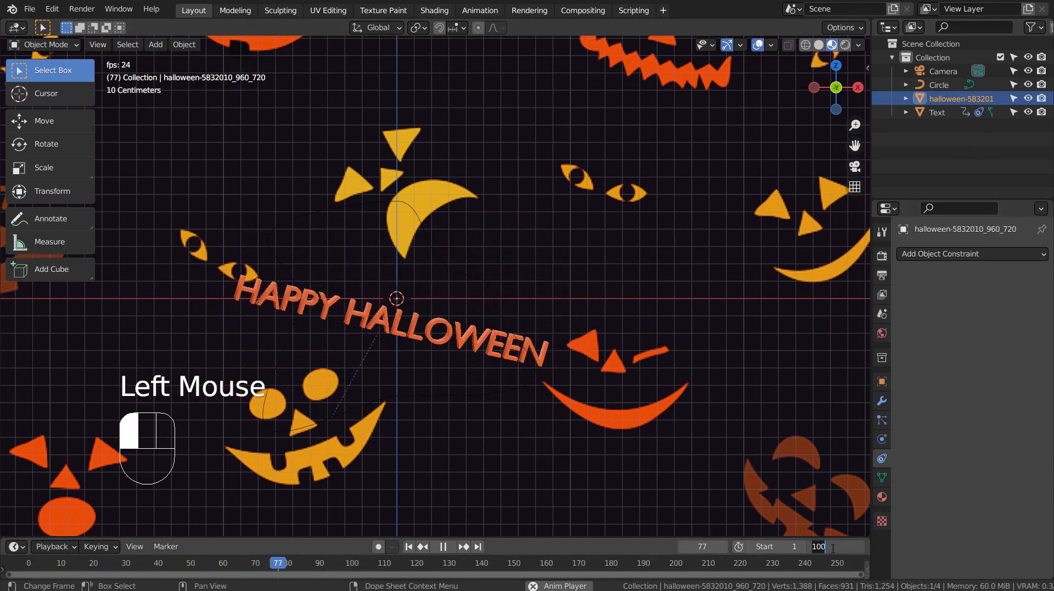
pyautogui.click(713, 382)
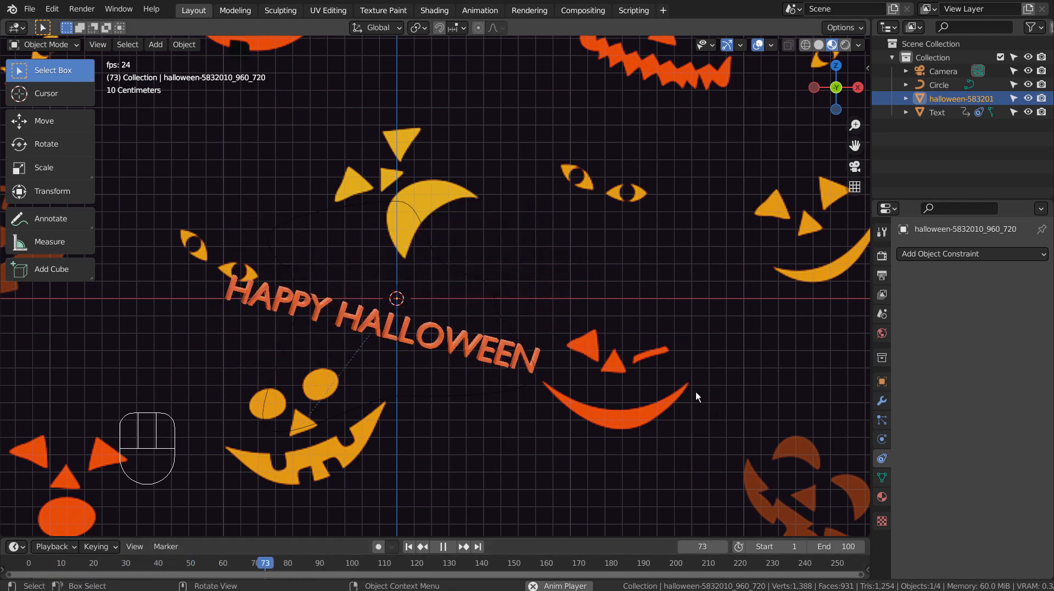
pyautogui.click(443, 546)
pyautogui.click(410, 547)
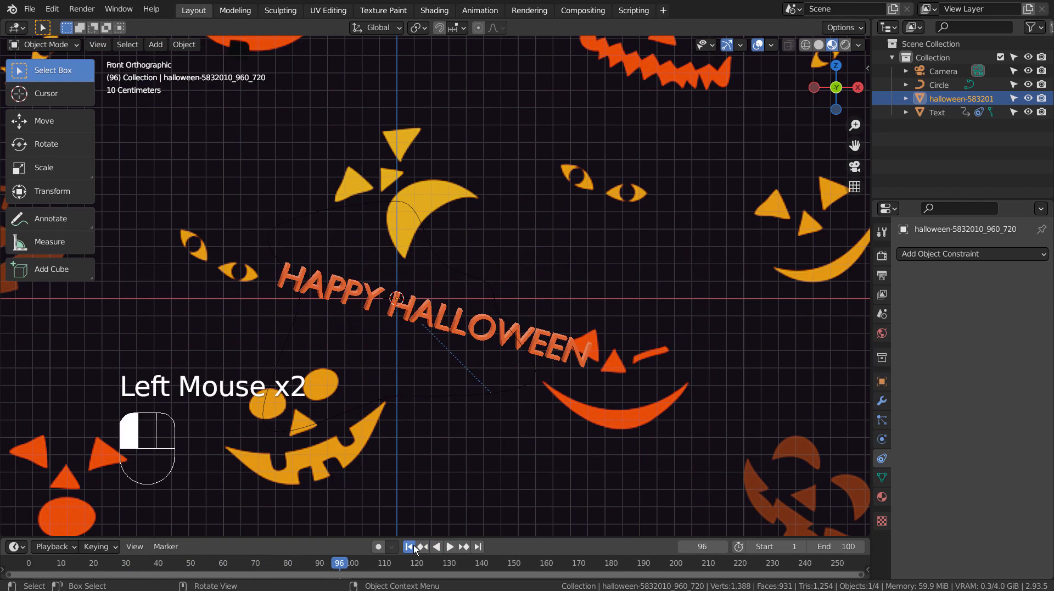
# Insert keyframes for the image plane's current scale at frame 1 and frame 50
pyautogui.click(648, 375)
pyautogui.scroll(-2, 692, 377)
pyautogui.moveTo(693, 378); pyautogui.dragTo(634, 383, button='middle')
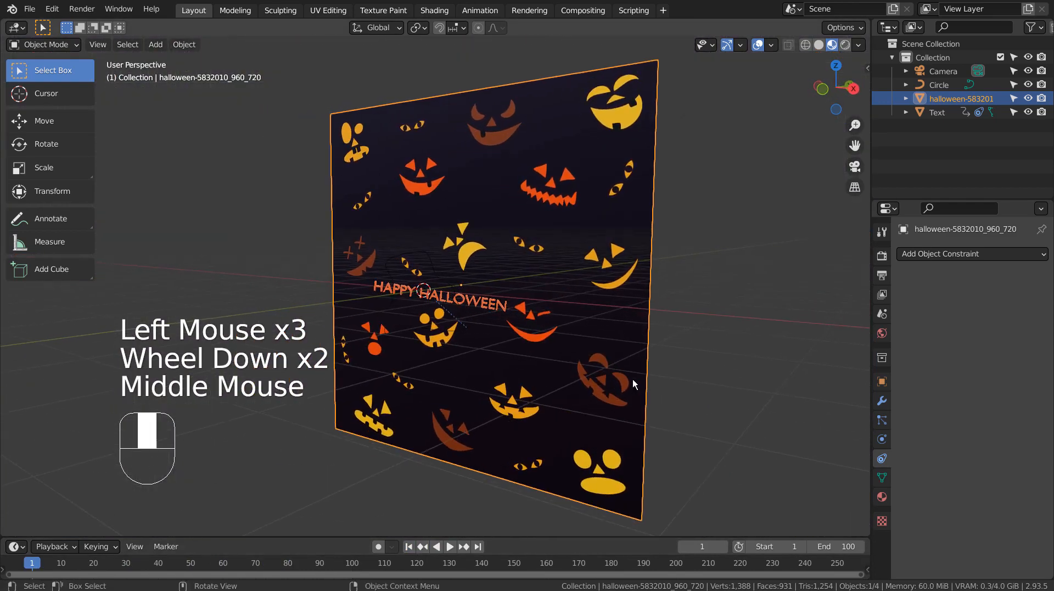
pyautogui.press('n')
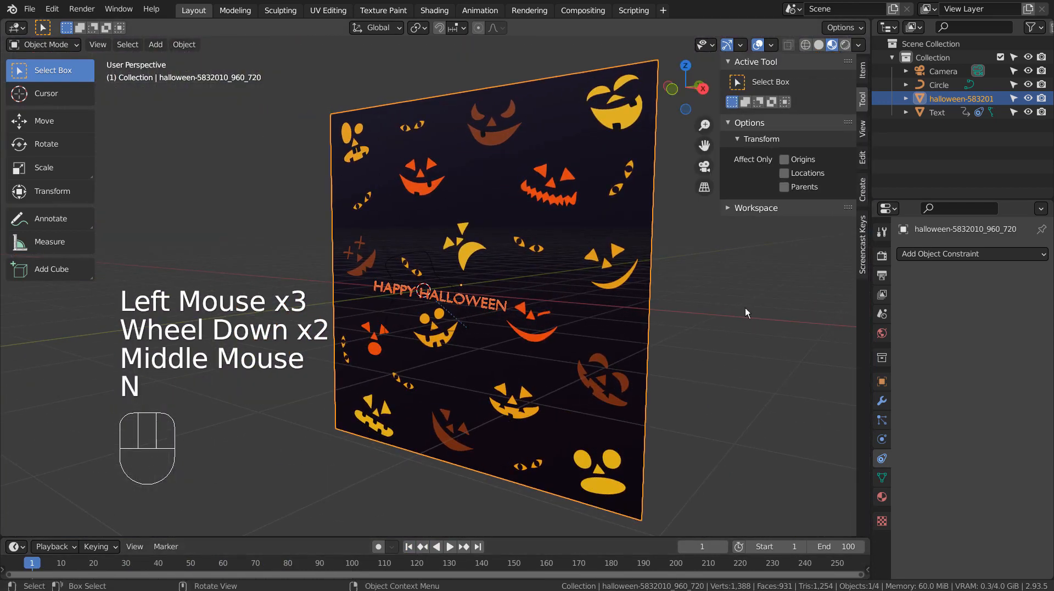
pyautogui.click(863, 74)
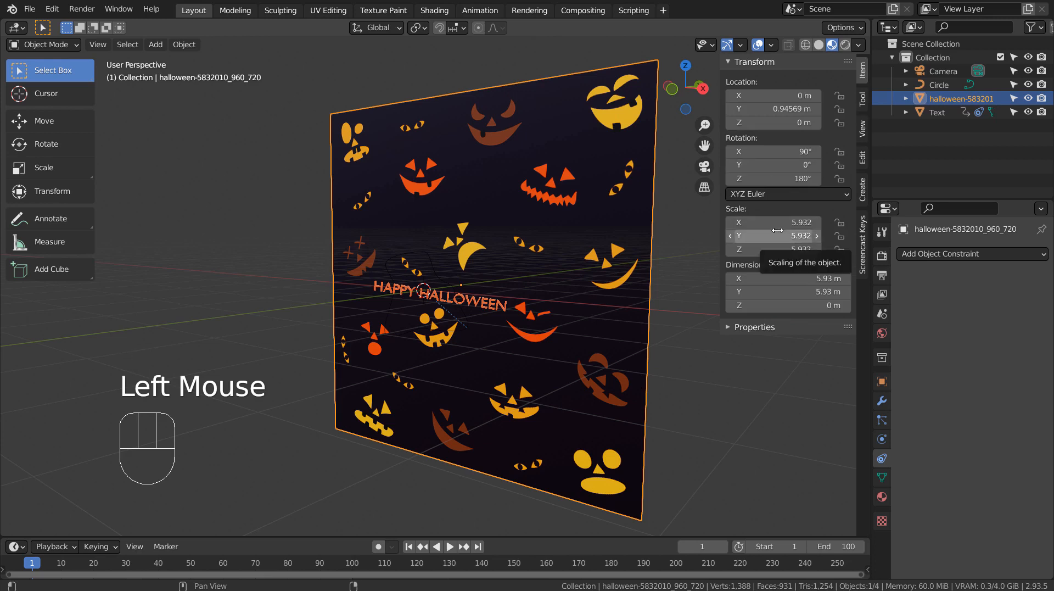
pyautogui.press('i')
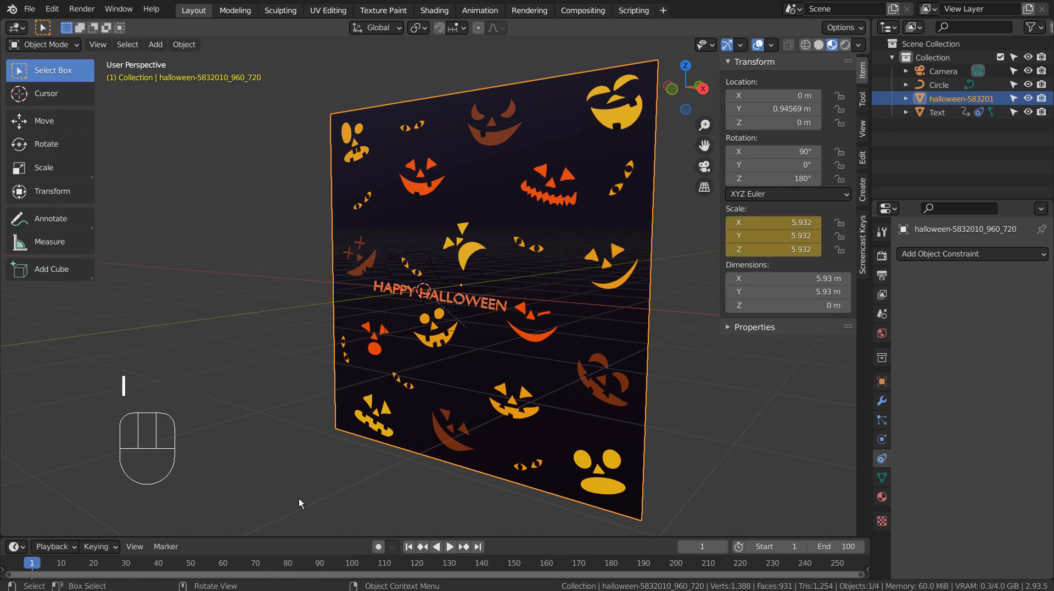
pyautogui.click(190, 563)
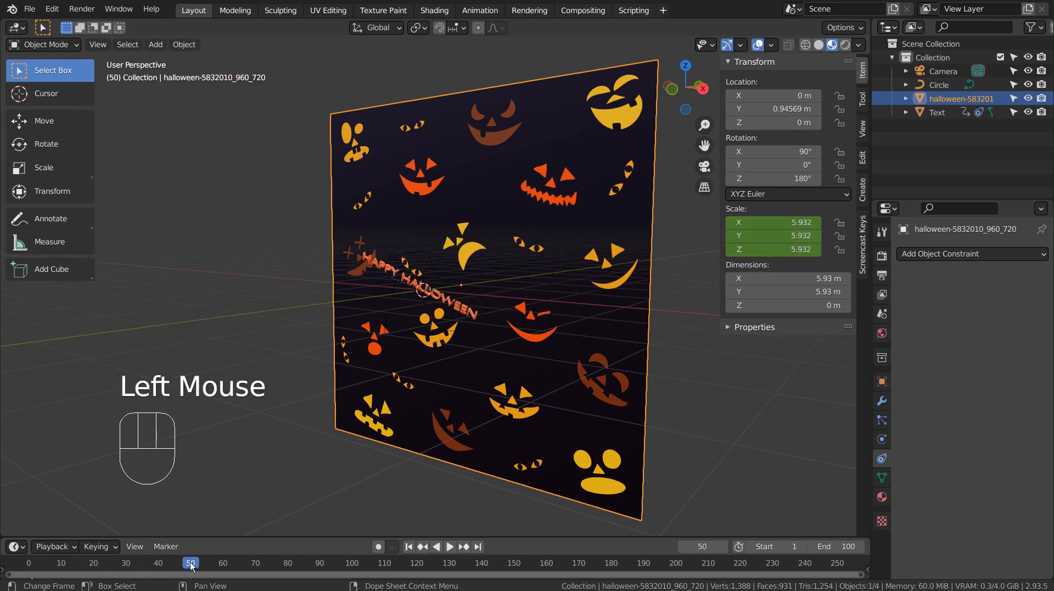
pyautogui.press('i')
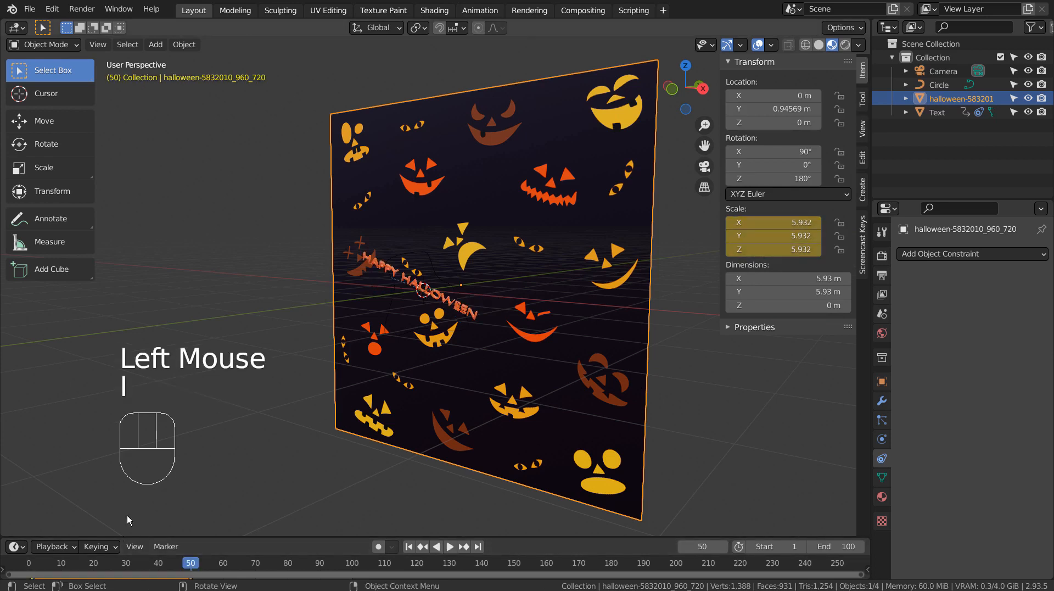
# At frame 25, enlarge the image plane to a scale of about 7.151 on all axes and keyframe the scale
pyautogui.click(109, 565)
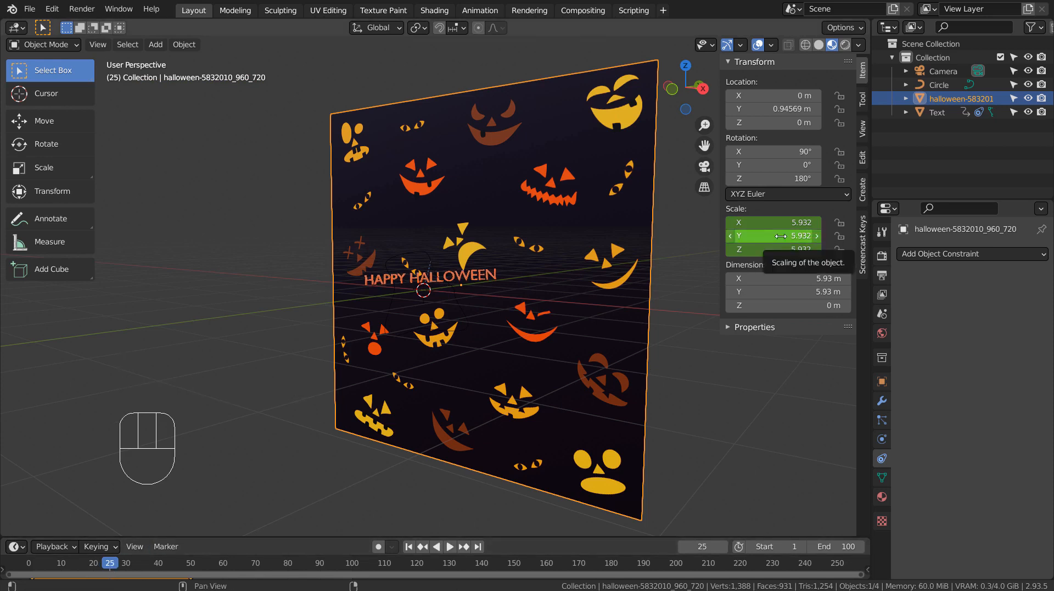
pyautogui.press('s')
pyautogui.click(647, 352)
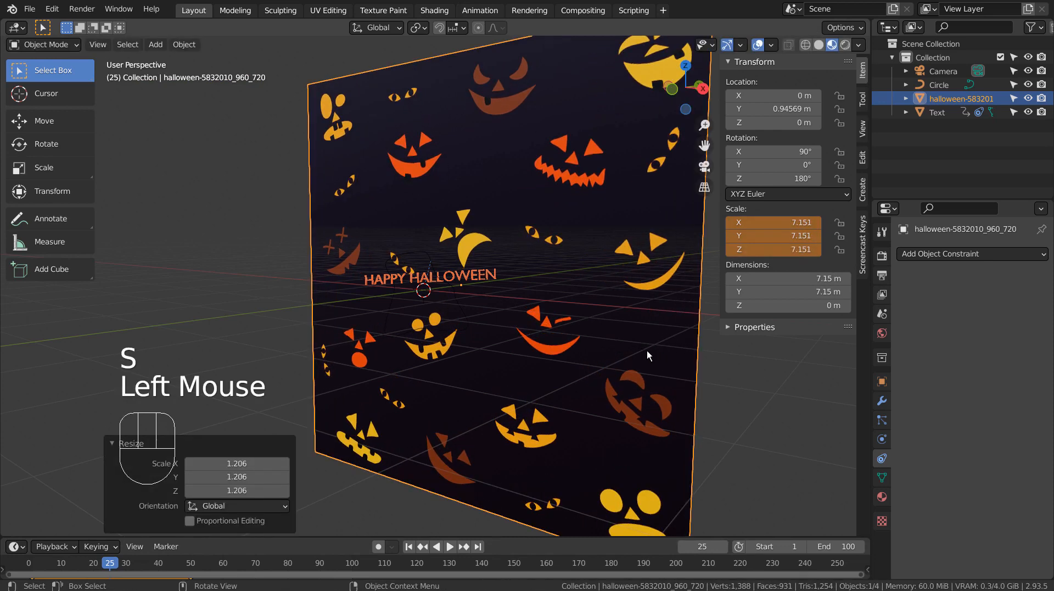
pyautogui.press('i')
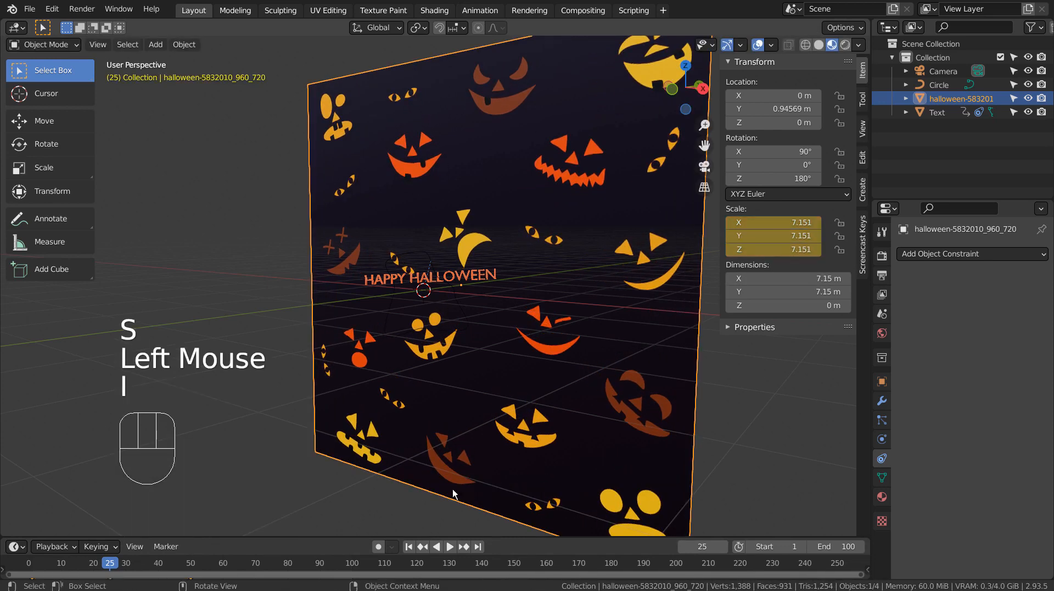
# Play the animation to check the image plane's scaling, stop it and return to frame 1
pyautogui.click(427, 546)
pyautogui.click(454, 545)
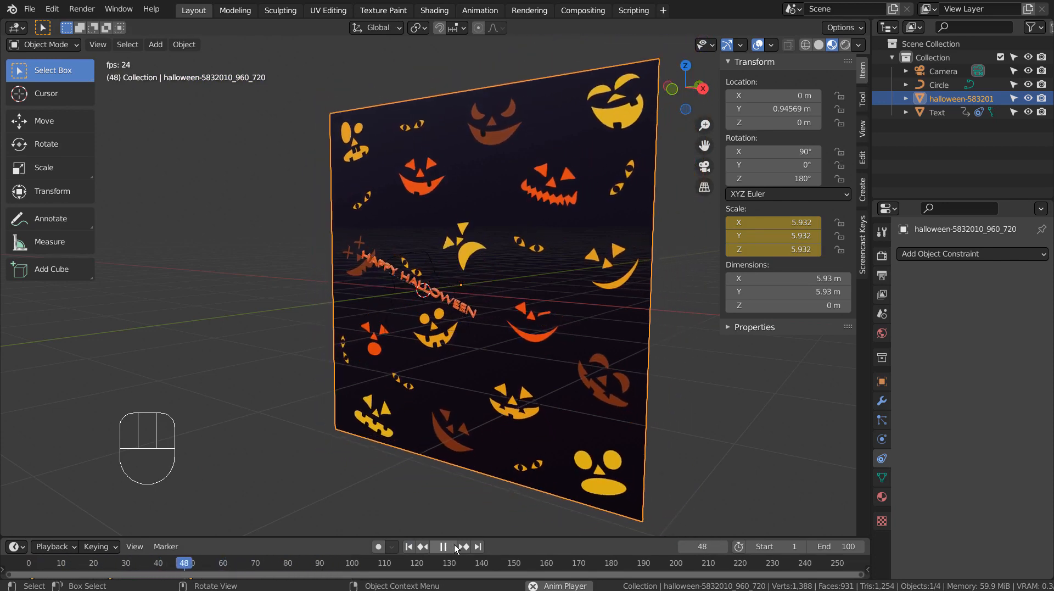
pyautogui.click(453, 546)
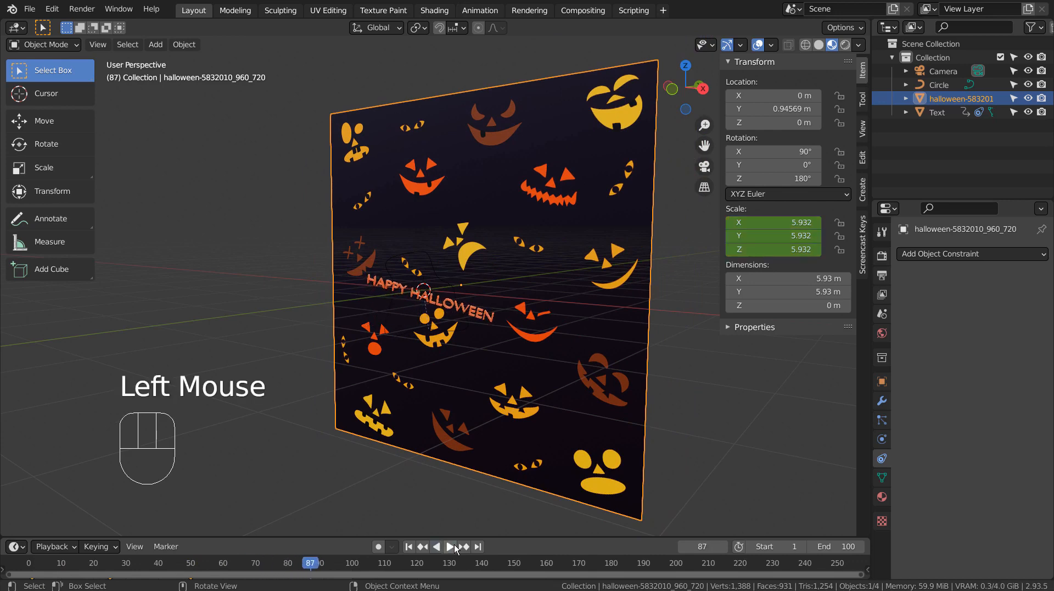
pyautogui.click(409, 547)
pyautogui.click(506, 189)
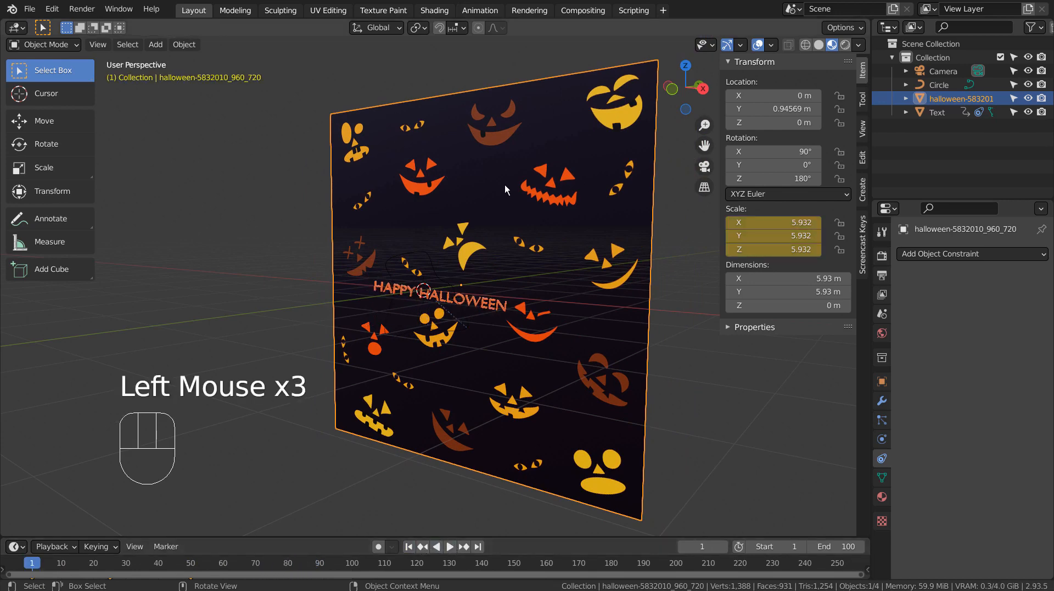
# In the Animation workspace, push the image plane's scale action down into an NLA strip and inspect its Action Clip settings
pyautogui.click(499, 8)
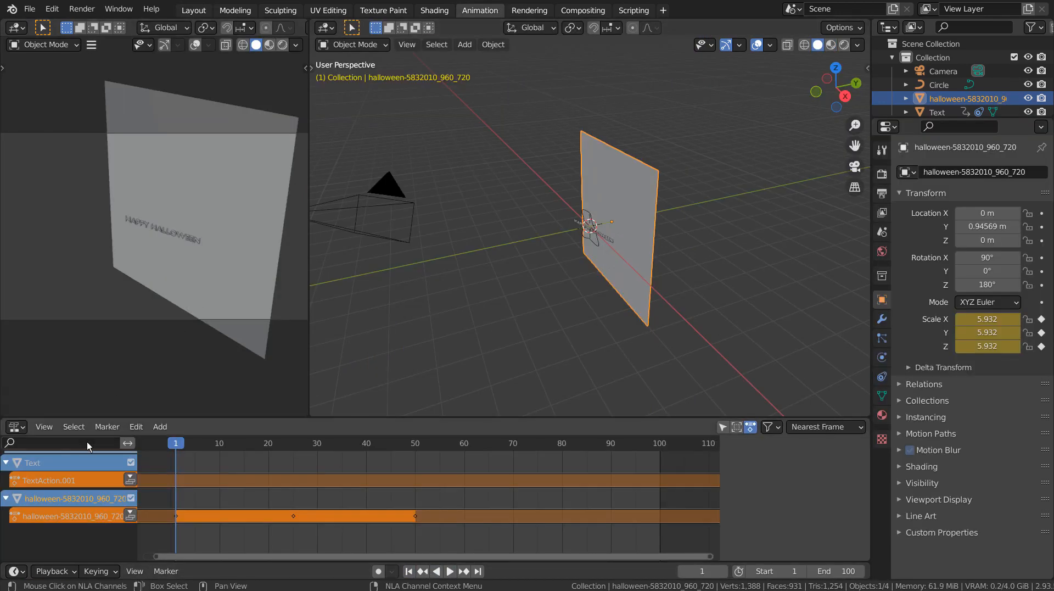
pyautogui.click(20, 428)
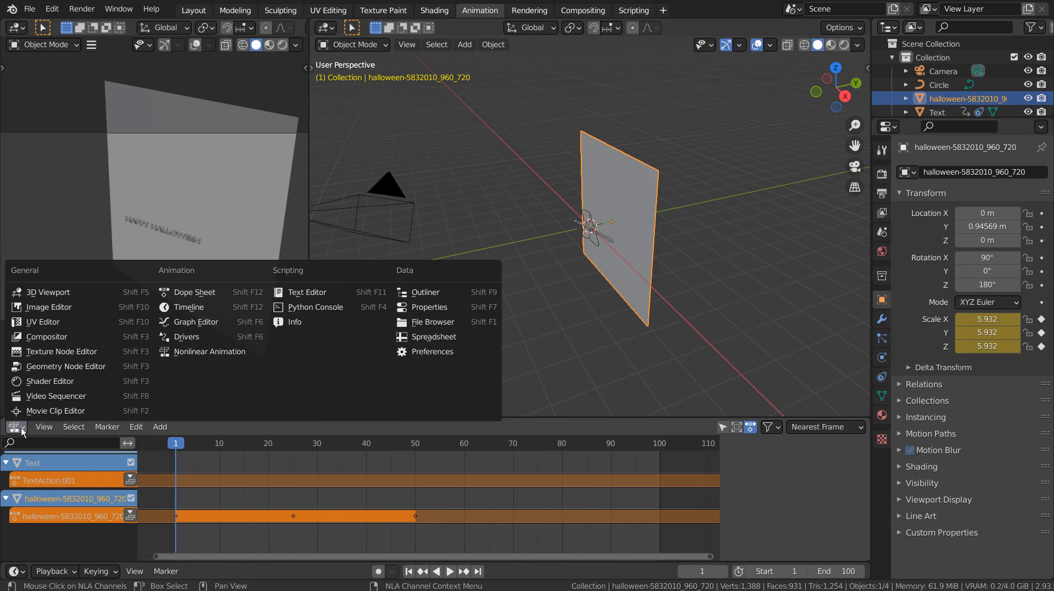
pyautogui.click(21, 428)
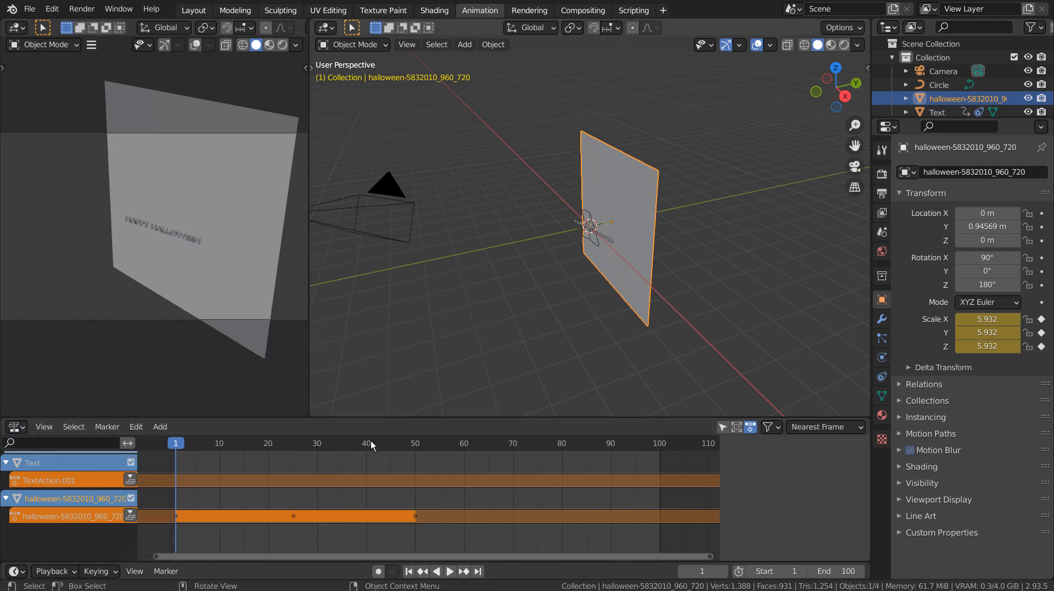
pyautogui.click(107, 502)
pyautogui.click(130, 517)
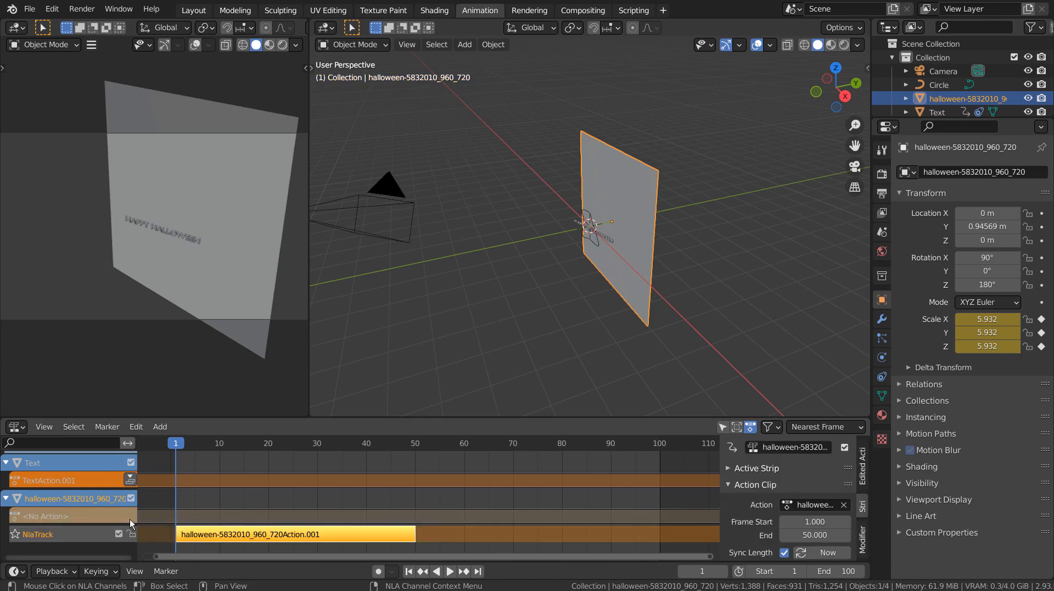
pyautogui.click(95, 516)
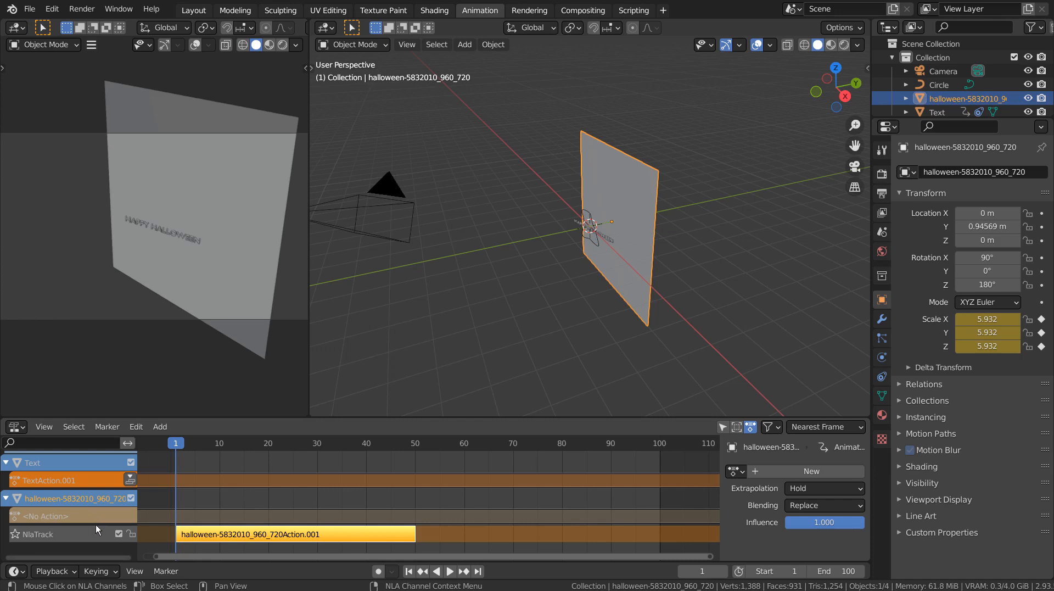
pyautogui.click(96, 525)
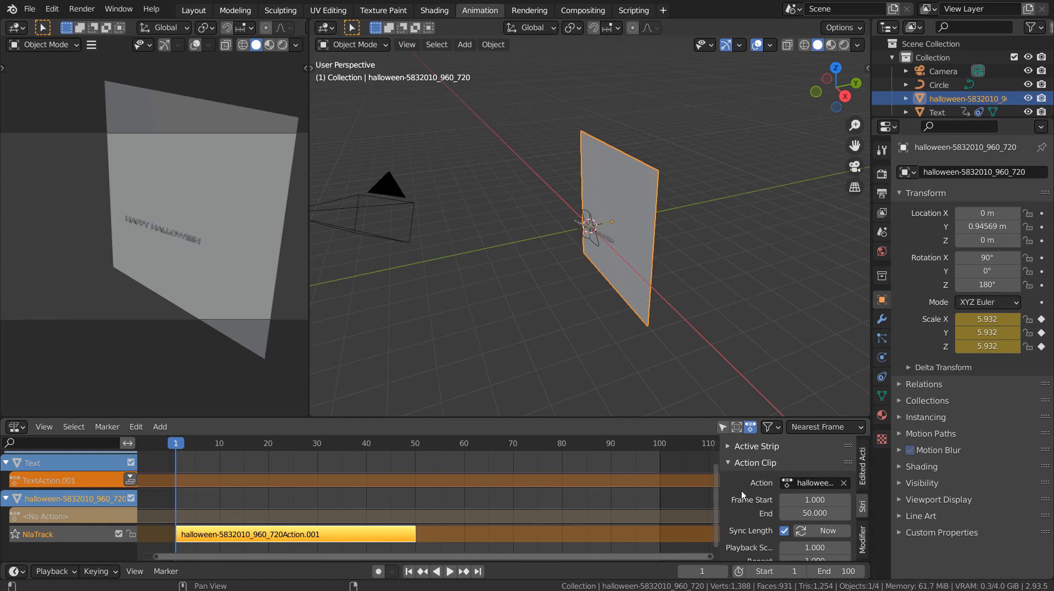
pyautogui.scroll(-1, 742, 495)
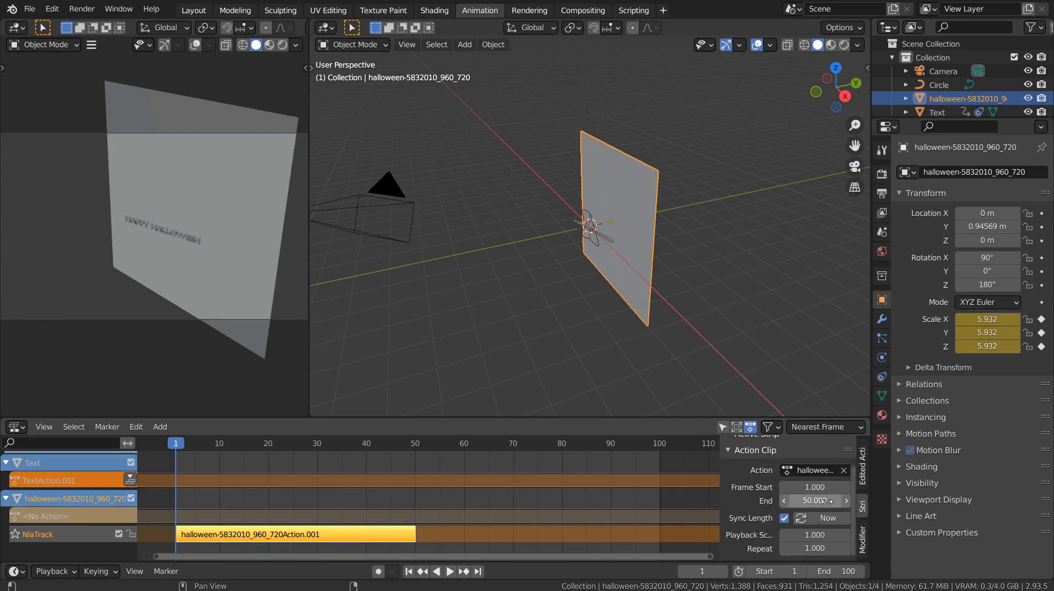
# Show the larger viewport in Material Preview, play the animation briefly, and set the current frame to 33
pyautogui.click(831, 45)
pyautogui.scroll(5, 753, 264)
pyautogui.moveTo(752, 263); pyautogui.dragTo(829, 223, button='middle')
pyautogui.press('space')
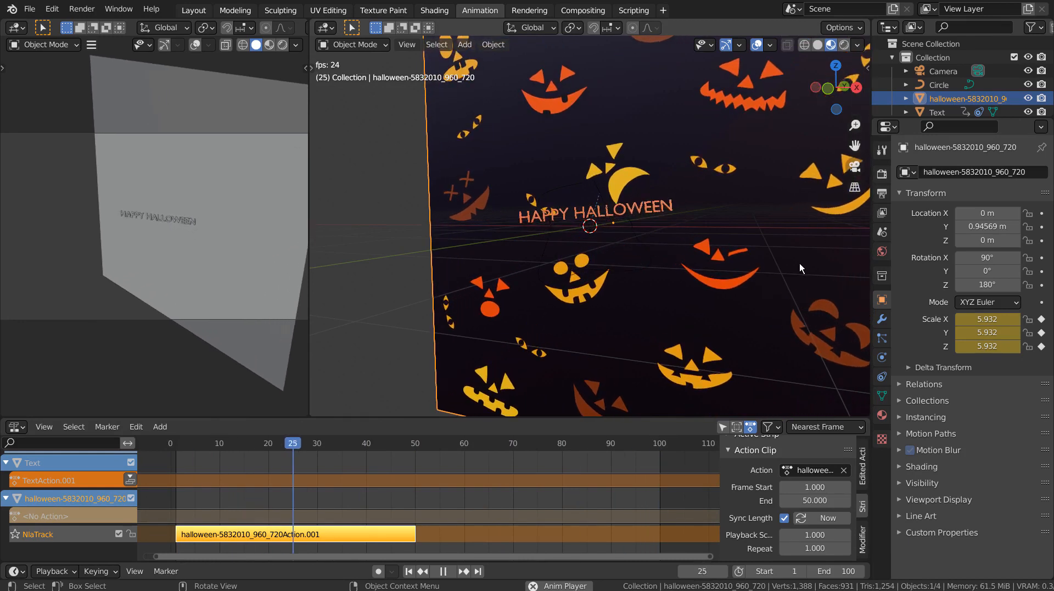
pyautogui.press('space')
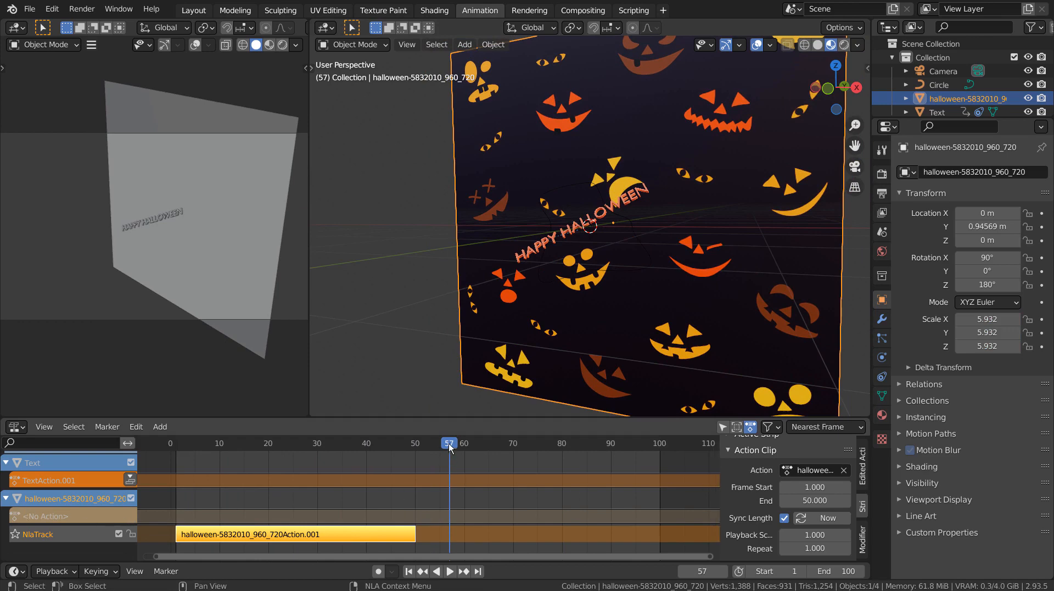
pyautogui.moveTo(449, 447); pyautogui.dragTo(331, 465)
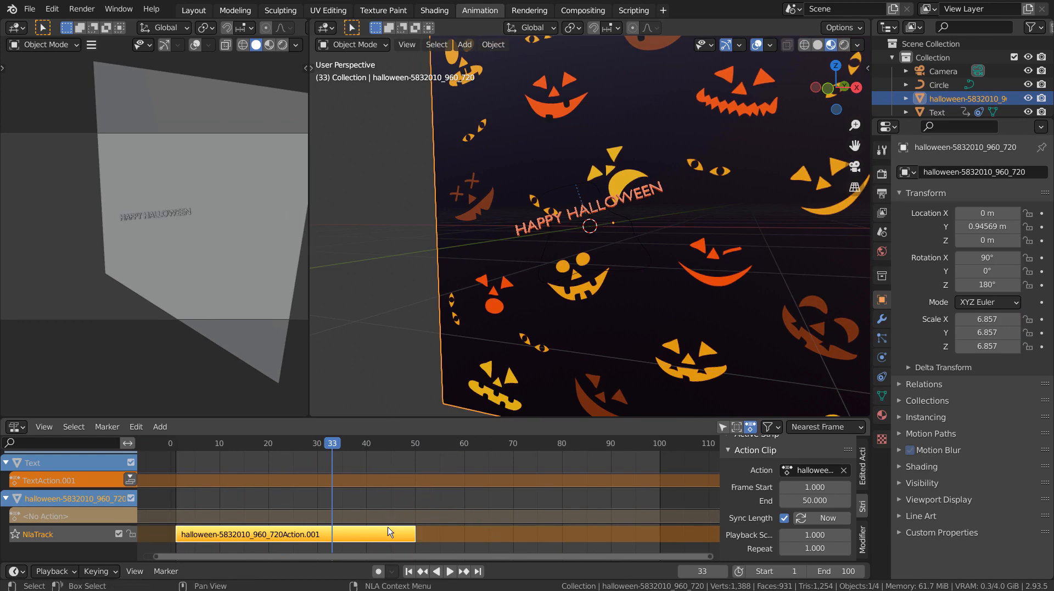
# Duplicate the image plane's strip, place the copy directly after the original from frame 50, and play the animation from the start
pyautogui.hotkey('shift', 'd')
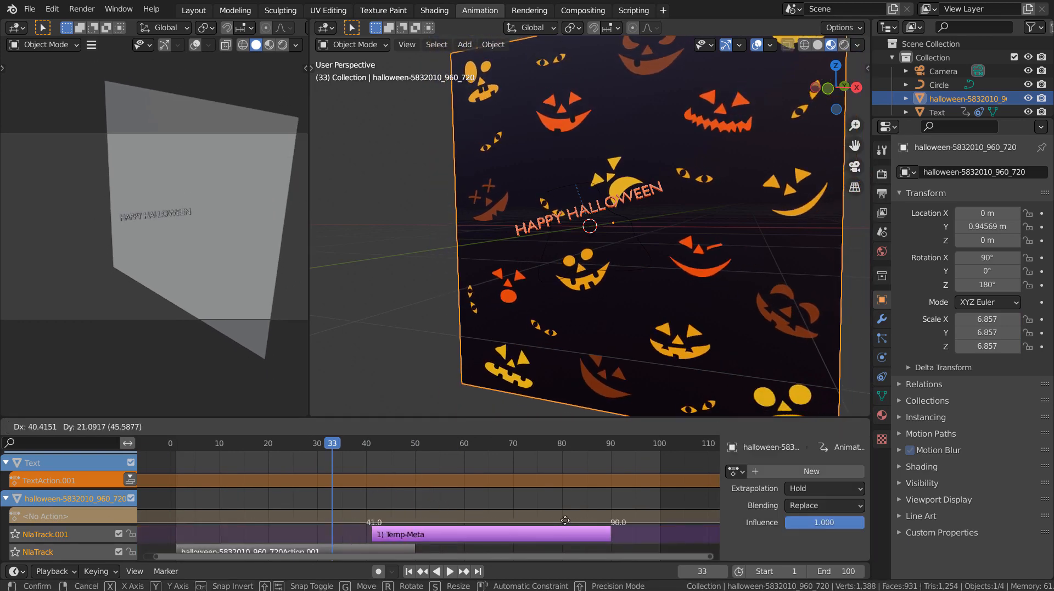
pyautogui.click(605, 517)
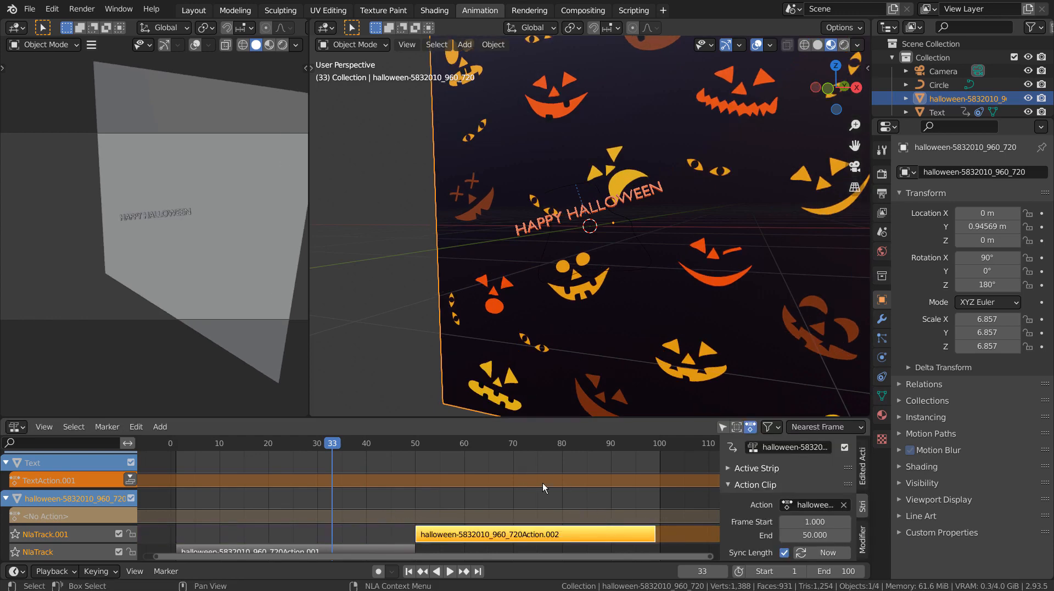
pyautogui.scroll(-5, 572, 487)
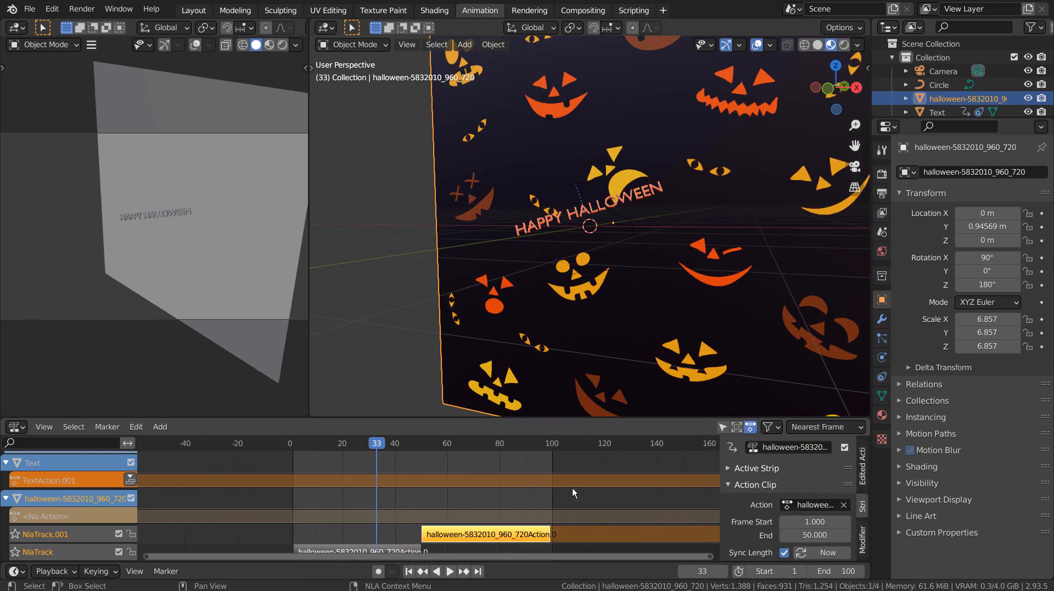
pyautogui.moveTo(572, 488); pyautogui.dragTo(556, 440, button='middle')
pyautogui.moveTo(353, 443); pyautogui.dragTo(277, 443)
pyautogui.press('space')
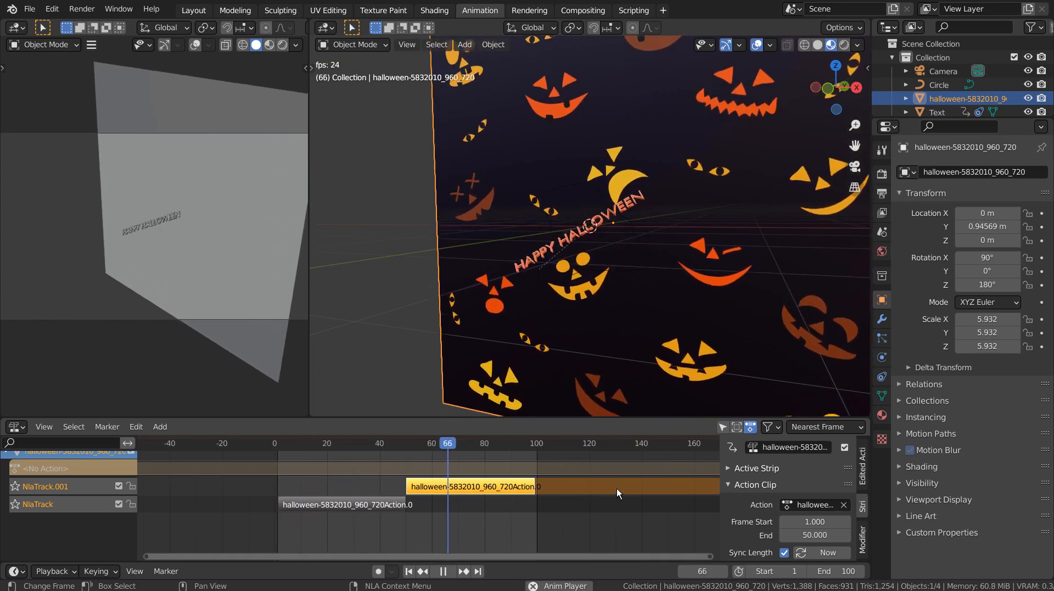
pyautogui.press('space')
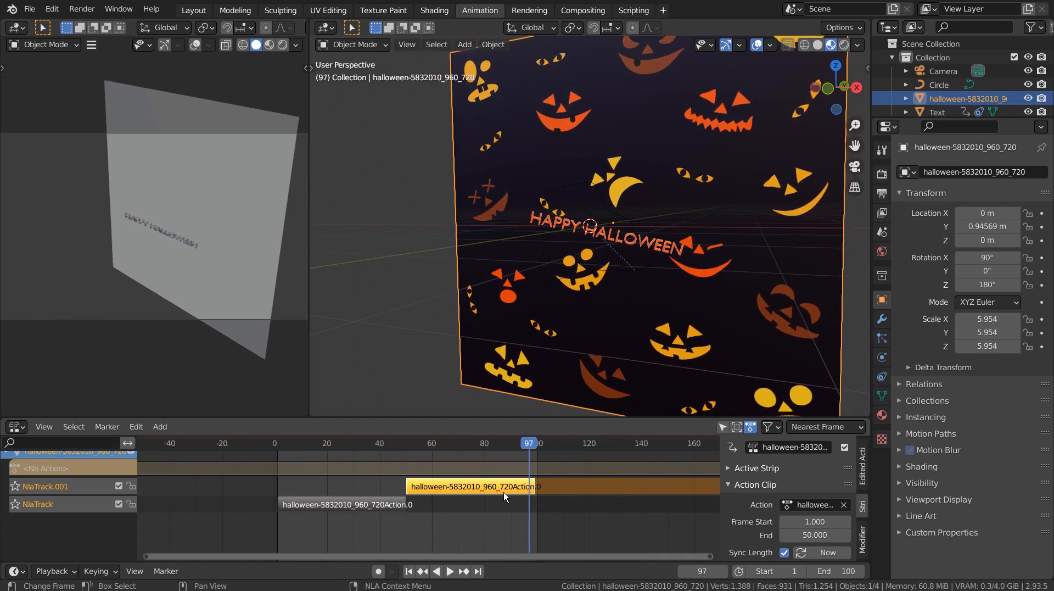
# Undo the duplication of the image plane's strip so only the original strip is left
pyautogui.press('x')
pyautogui.hotkey('ctrl', 'z')
pyautogui.hotkey('ctrl', 'z')
pyautogui.hotkey('ctrl', 'z')
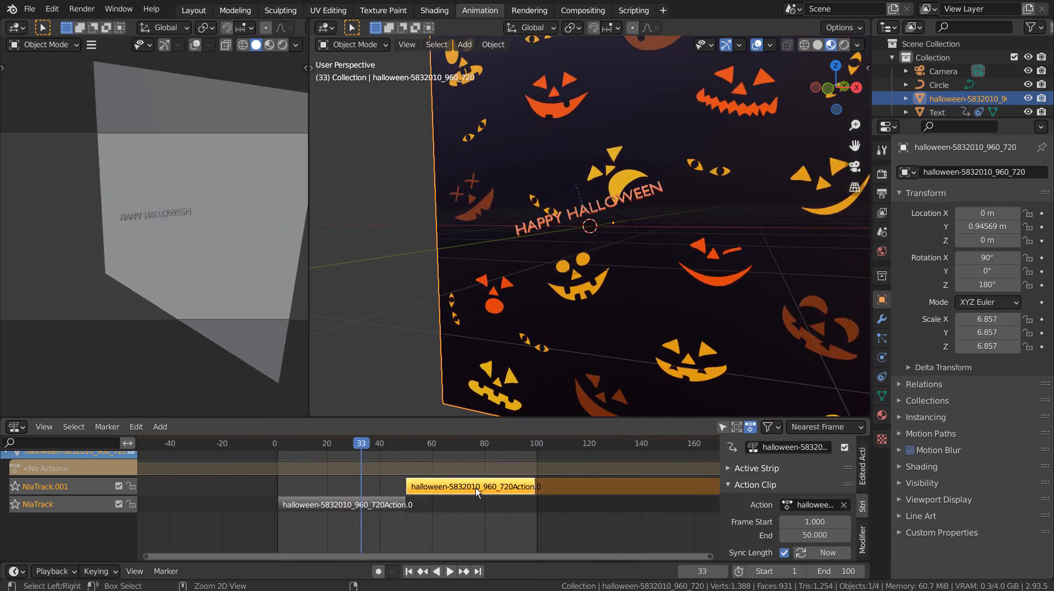
pyautogui.hotkey('ctrl', 'z')
pyautogui.hotkey('ctrl', 'z')
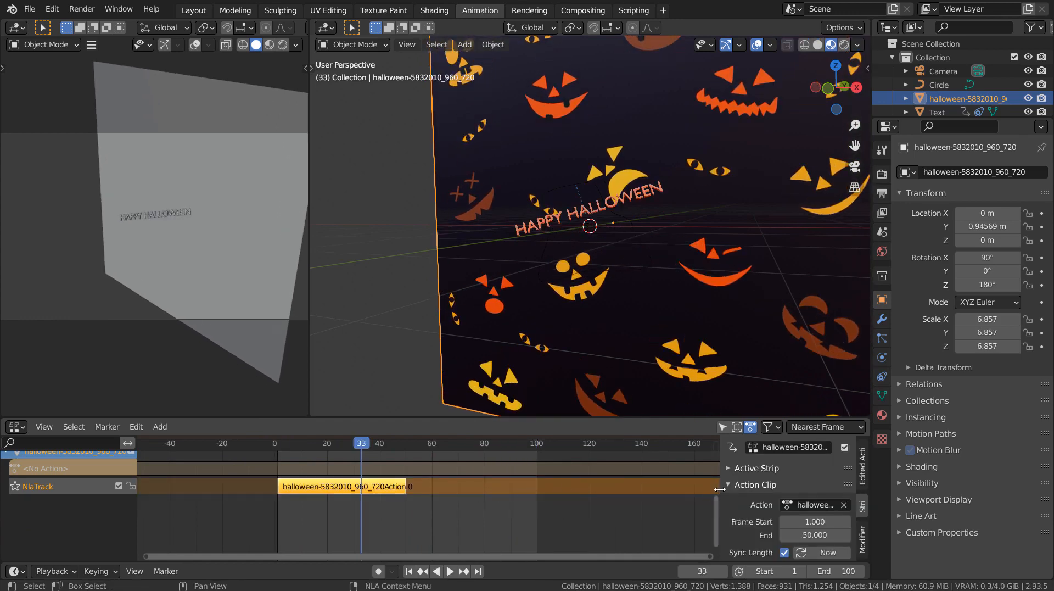
# Set the image plane strip's Repeat to 2 and play the animation
pyautogui.scroll(-2, 735, 494)
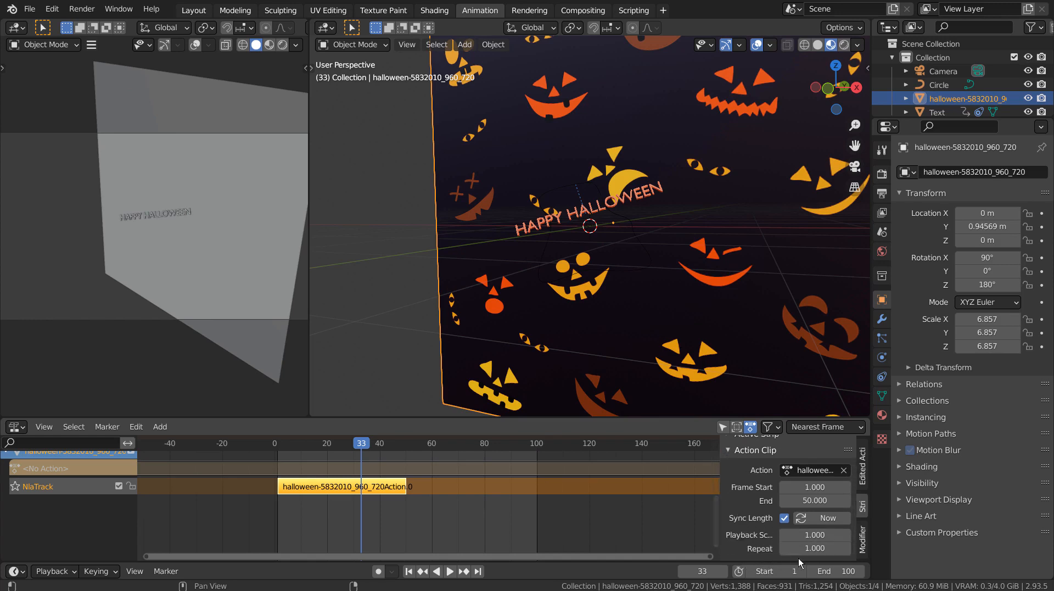
pyautogui.click(847, 548)
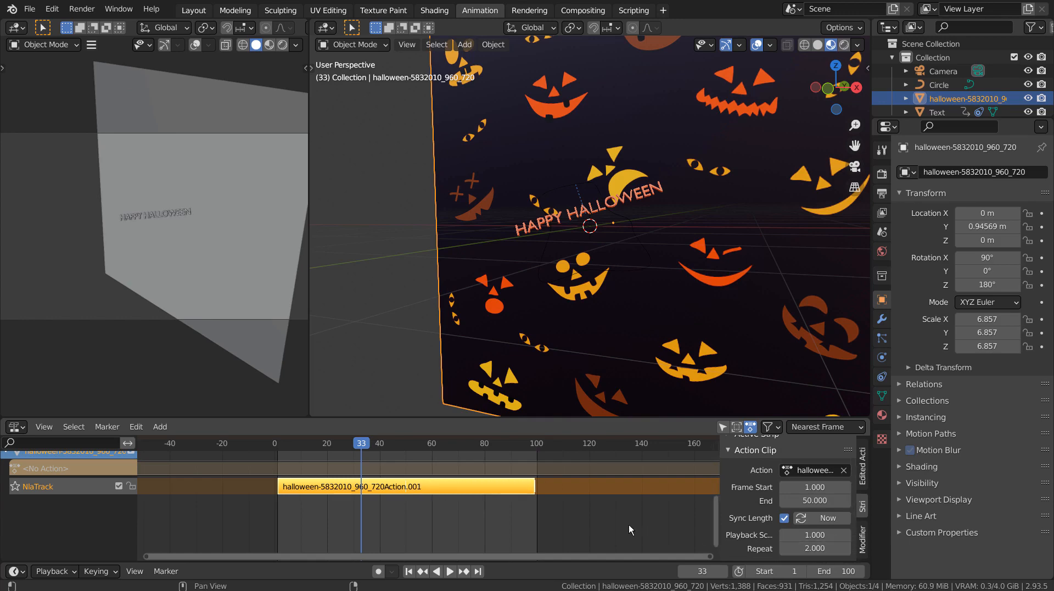
pyautogui.press('space')
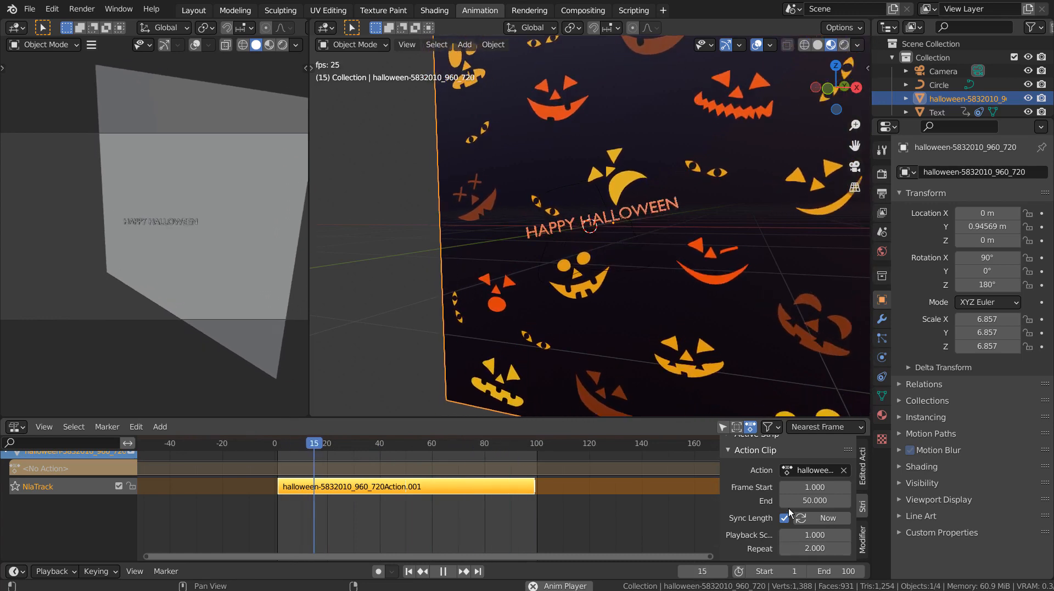
# Set the image plane strip's action end frame to 25 and its Repeat to 4
pyautogui.click(831, 499)
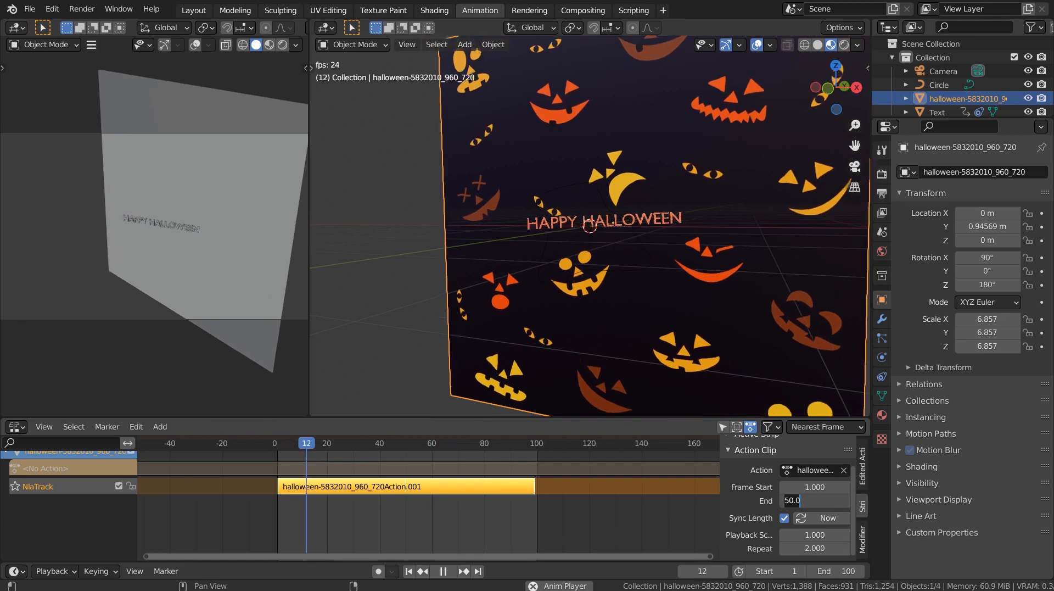
pyautogui.write('25')
pyautogui.press('Return')
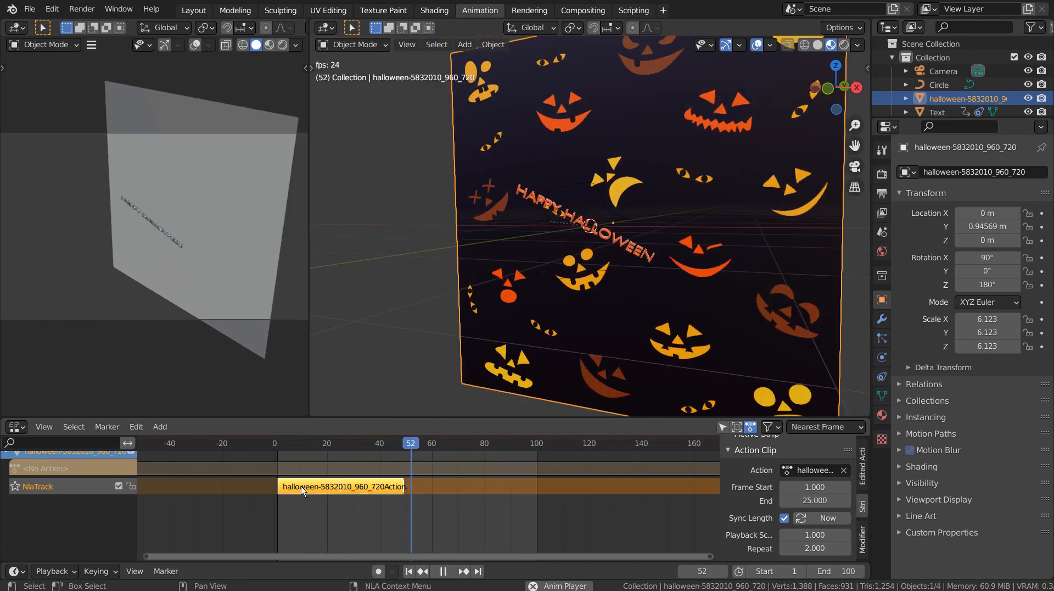
pyautogui.click(815, 548)
pyautogui.write('4')
pyautogui.press('Return')
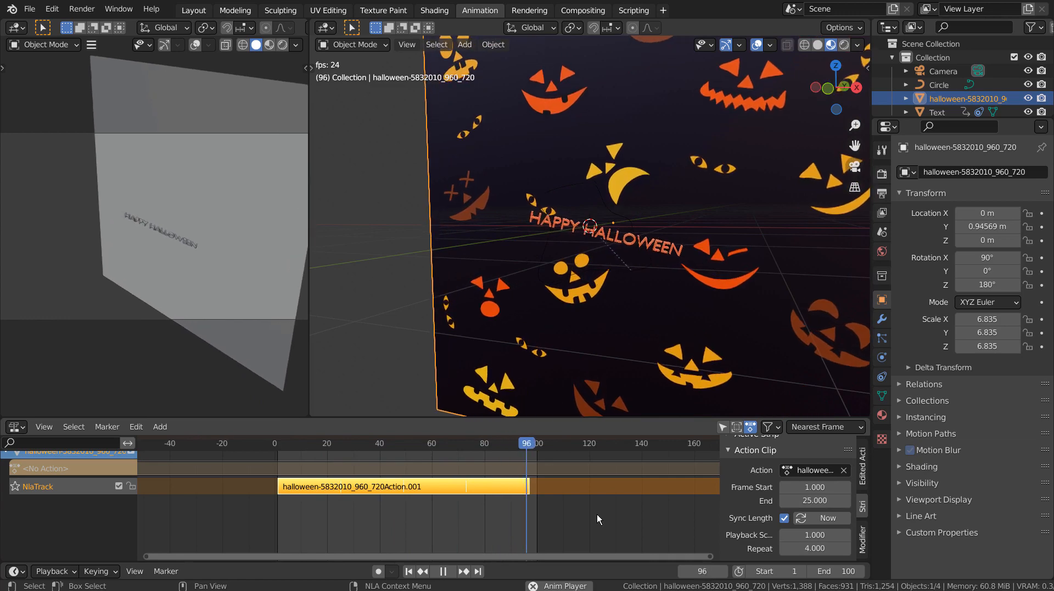
# Set the strip's action end frame to 50 and its Repeat to 2, and stop the playback
pyautogui.click(815, 501)
pyautogui.write('50')
pyautogui.press('Return')
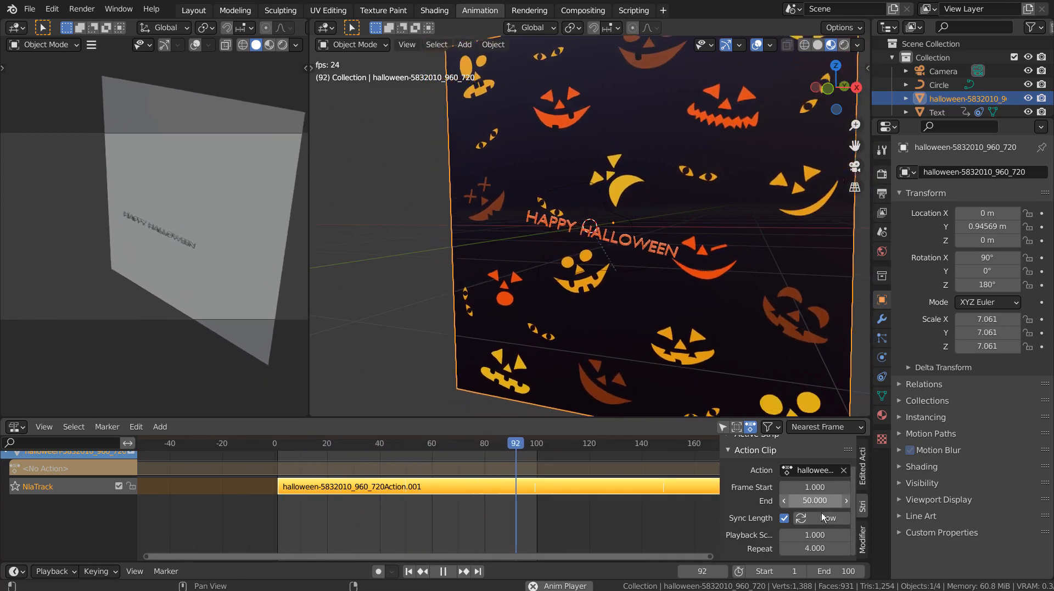
pyautogui.click(818, 548)
pyautogui.write('4.02')
pyautogui.press('Return')
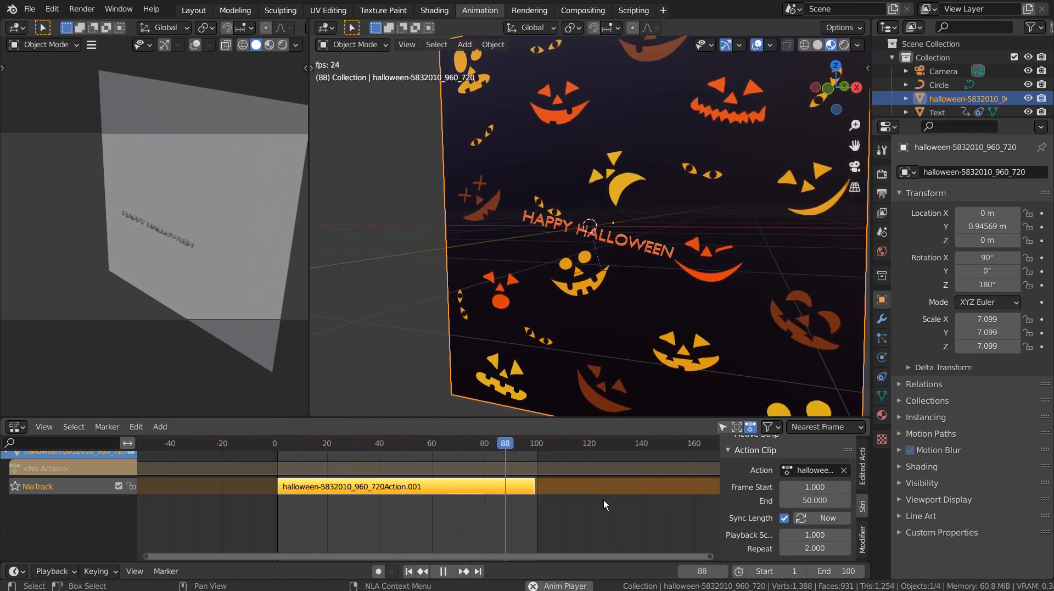
pyautogui.press('space')
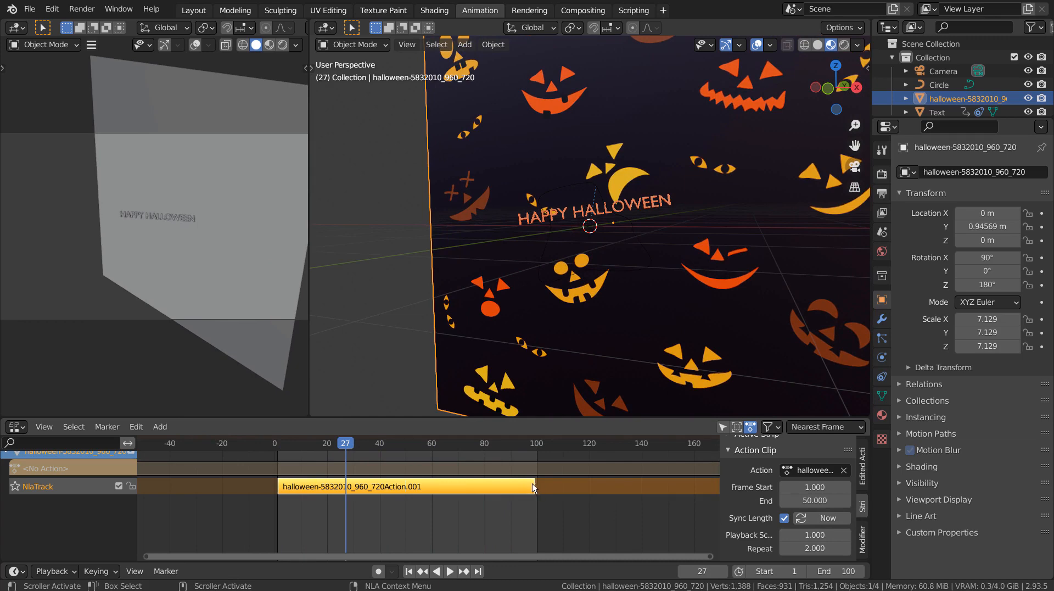
# Move the image plane's strip to start at about frame 30 and set its action end frame to 25
pyautogui.moveTo(499, 486); pyautogui.dragTo(580, 483)
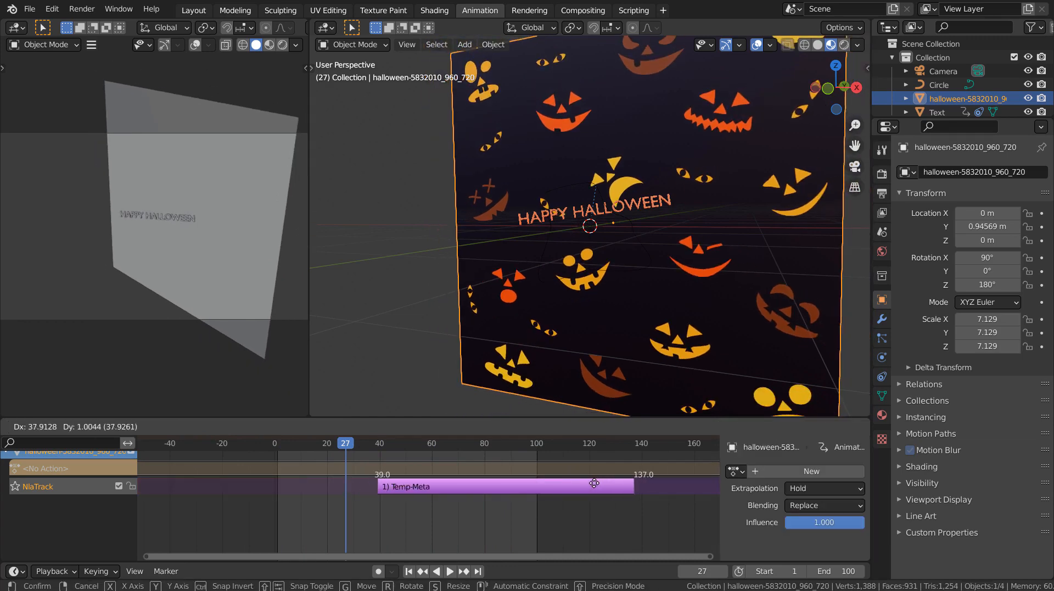
pyautogui.moveTo(585, 483); pyautogui.dragTo(572, 484)
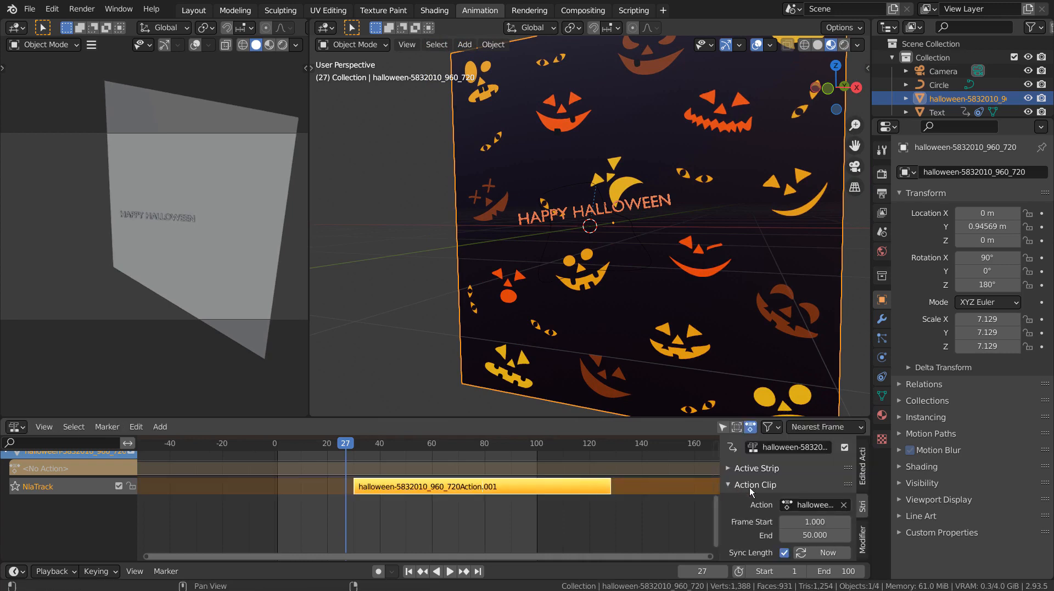
pyautogui.click(818, 535)
pyautogui.press('Return')
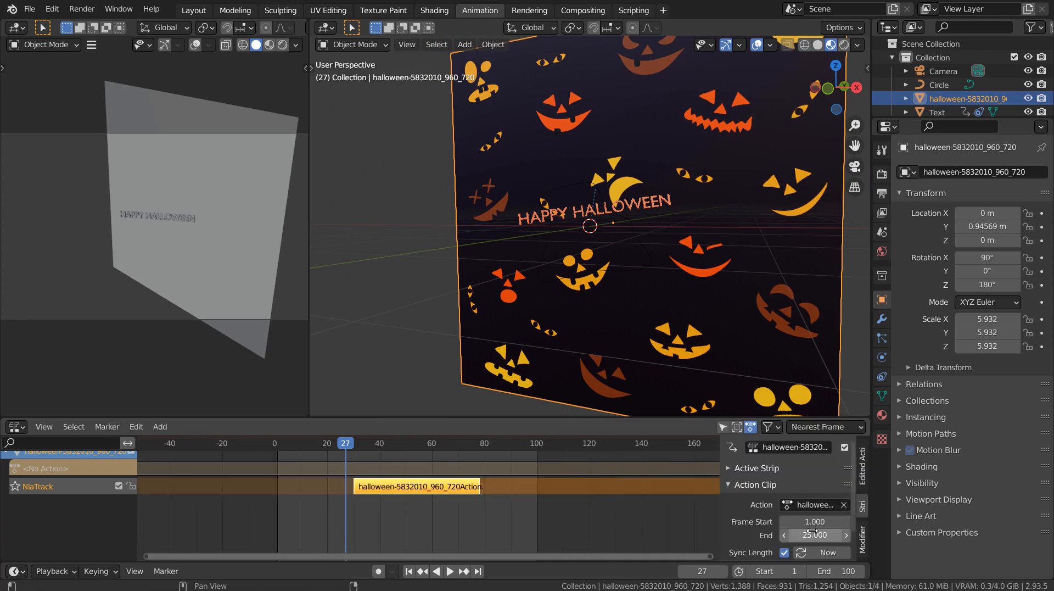
# Play the animation from frame 1 to check the moved strip's timing, and stop it
pyautogui.click(409, 571)
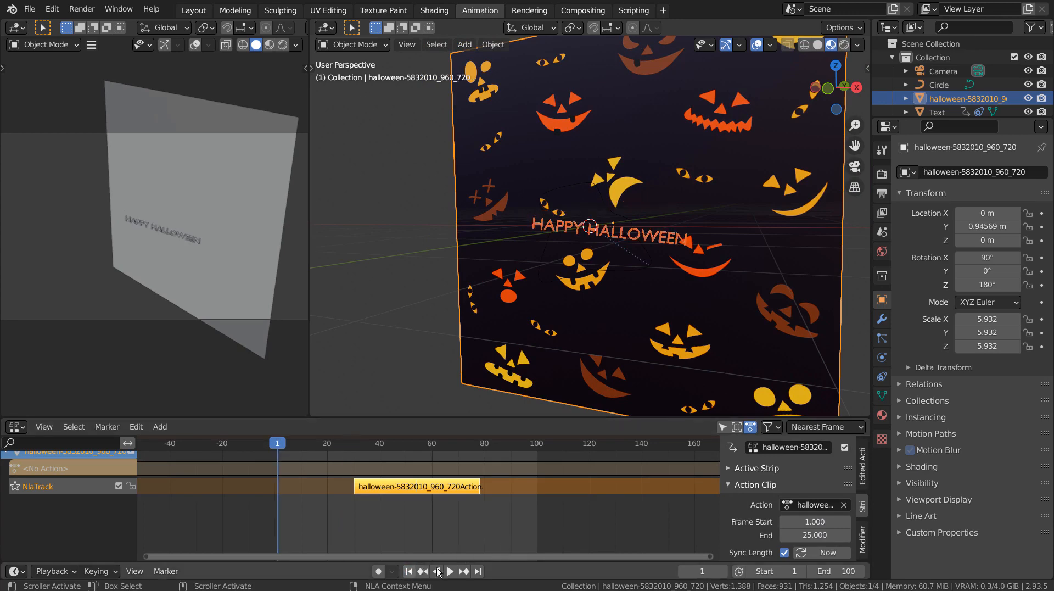
pyautogui.click(451, 571)
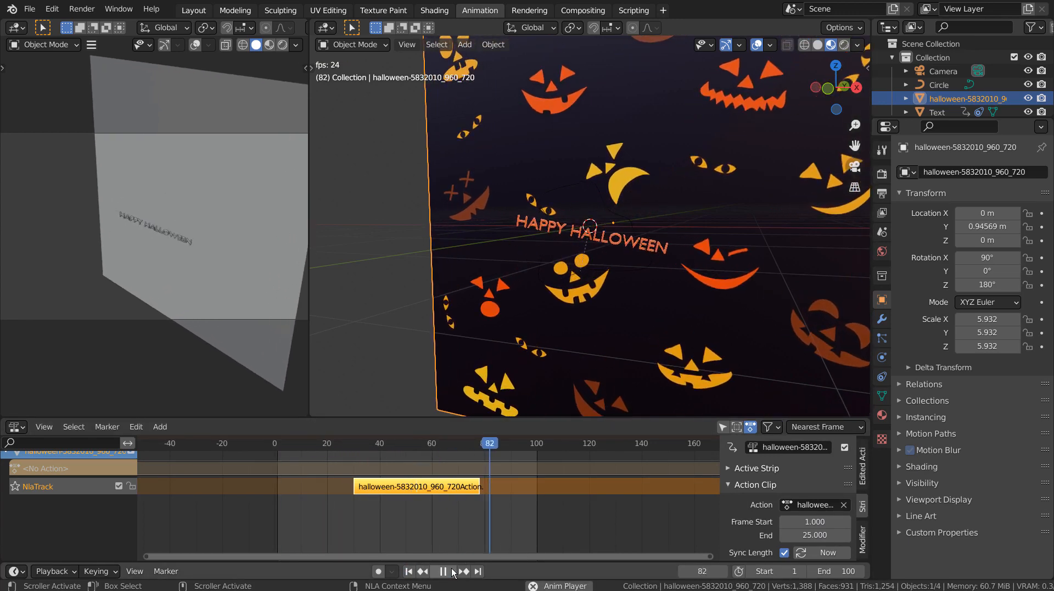
pyautogui.click(451, 572)
# Set the moved strip's Repeat to 1 and its action end frame to 50, keeping the strip where it is
pyautogui.scroll(-2, 815, 510)
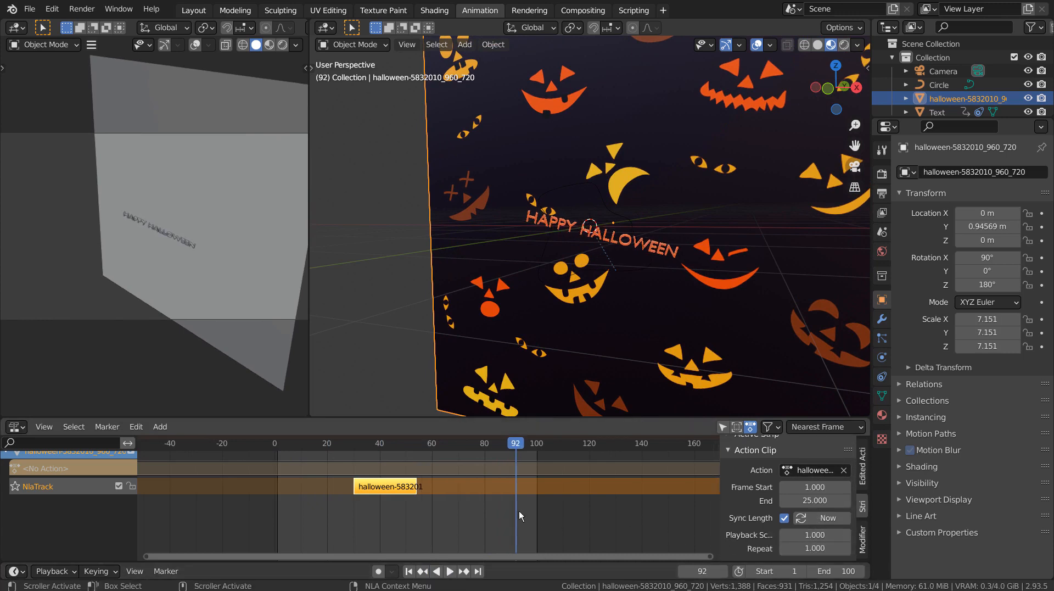
pyautogui.click(812, 500)
pyautogui.write('50')
pyautogui.press('Return')
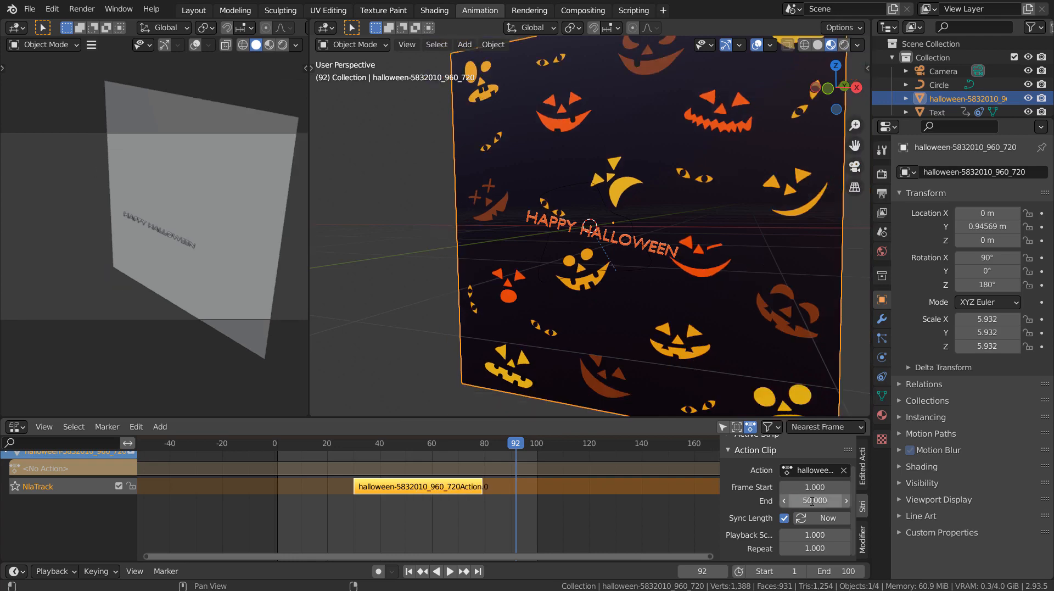
pyautogui.moveTo(423, 487)
pyautogui.mouseDown()
pyautogui.moveTo(508, 488)
pyautogui.moveTo(305, 488)
pyautogui.moveTo(423, 489)
pyautogui.mouseUp()
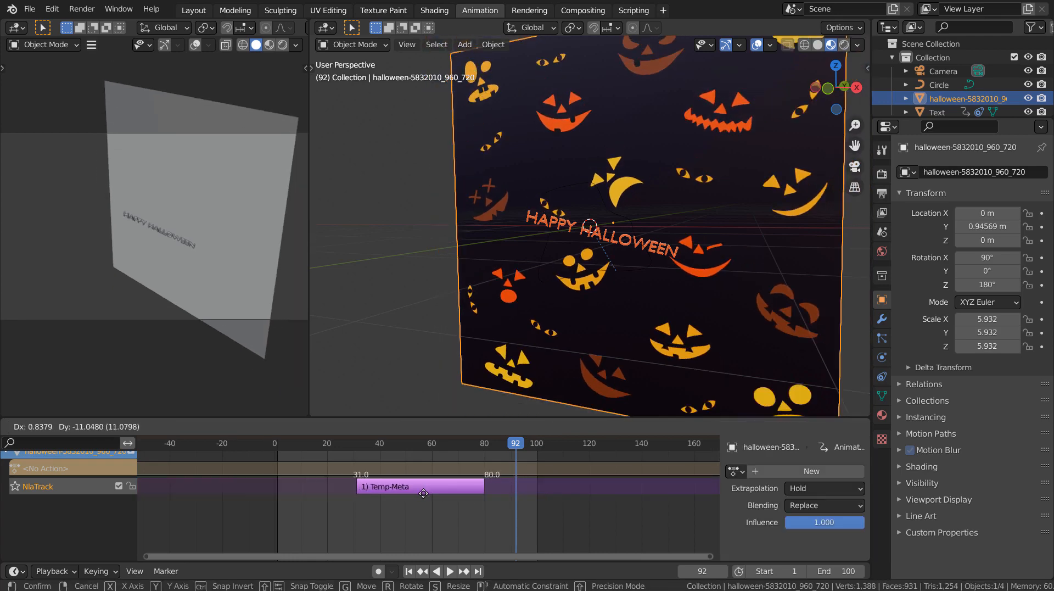
pyautogui.rightClick(424, 493)
# Maximize the 3D viewport around the animated text and hide the sidebar and toolbar to watch the animation
pyautogui.hotkey('ctrl', 'space')
pyautogui.scroll(3, 553, 340)
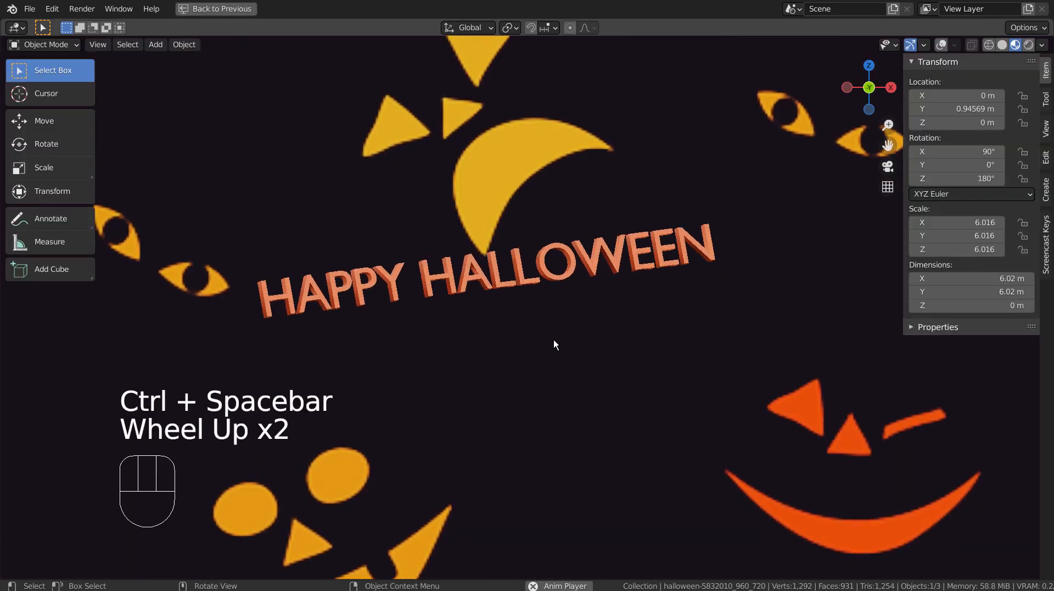
pyautogui.scroll(-1, 553, 339)
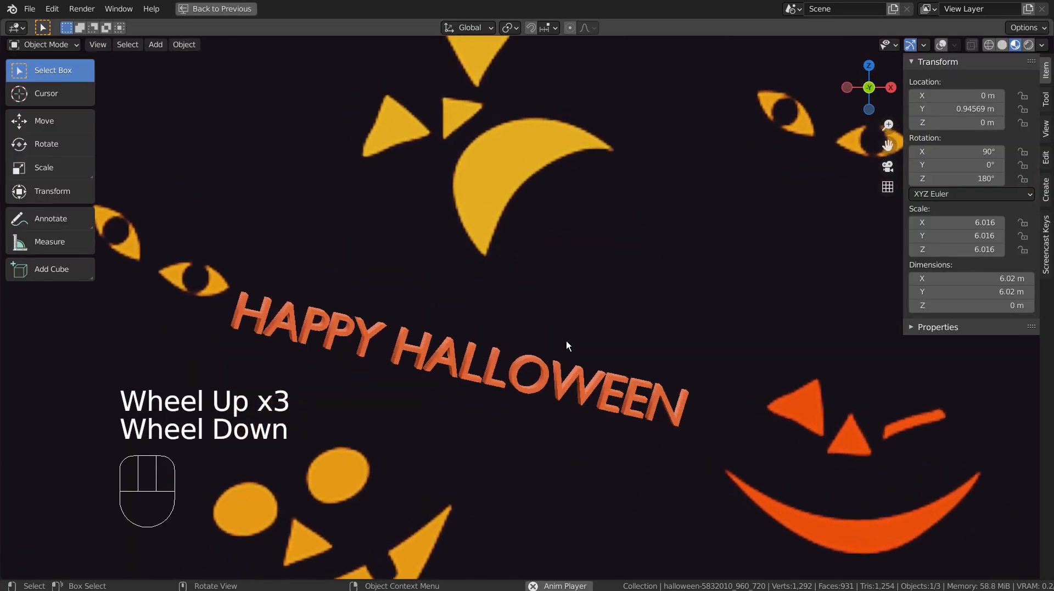
pyautogui.press('n')
pyautogui.press('t')
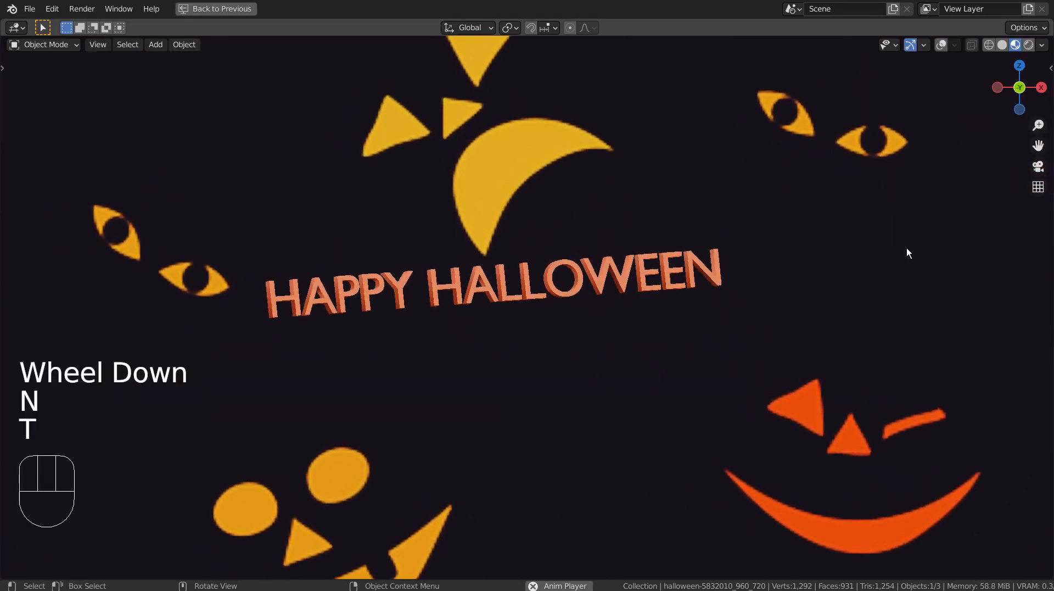